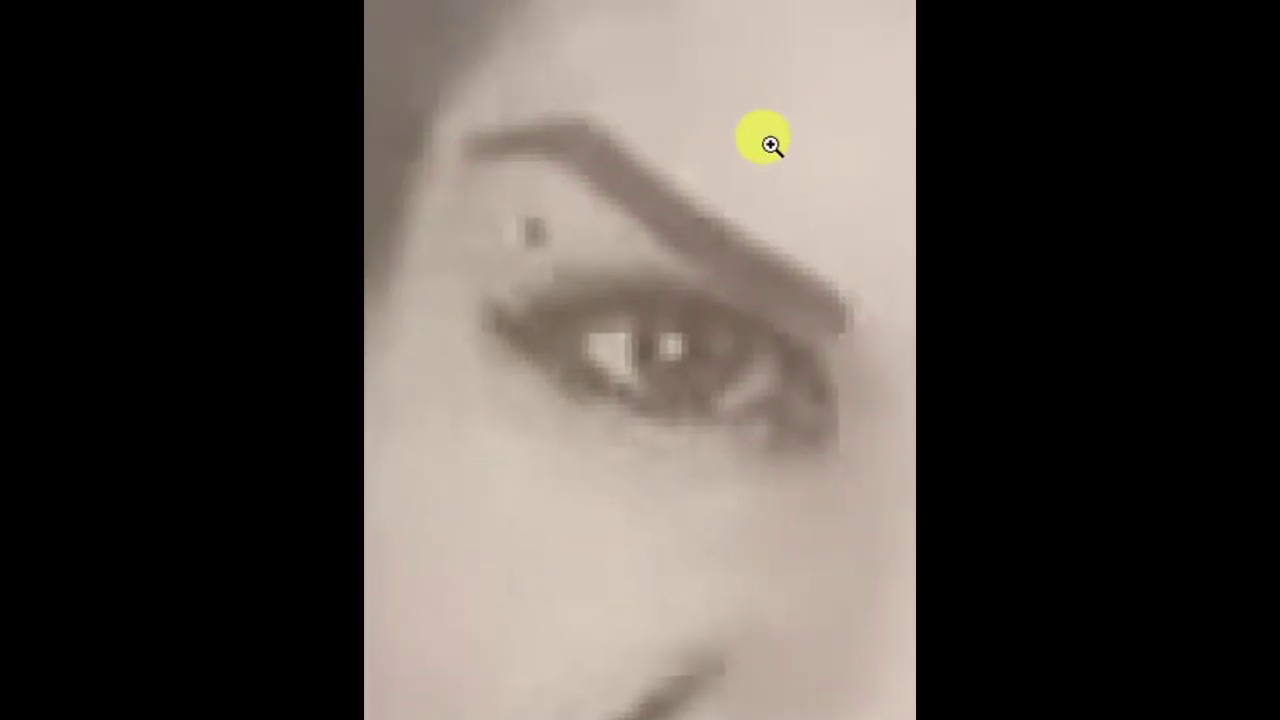
Trace the eyebrow in solid black, add hair strokes below it, and start the upper eyelid line
{"action": "mouse_move", "coordinate": [606, 98]}
{"action": "left_mouse_down"}
{"action": "mouse_move", "coordinate": [843, 277]}
{"action": "mouse_move", "coordinate": [691, 240]}
{"action": "mouse_move", "coordinate": [437, 137]}
{"action": "left_mouse_up"}
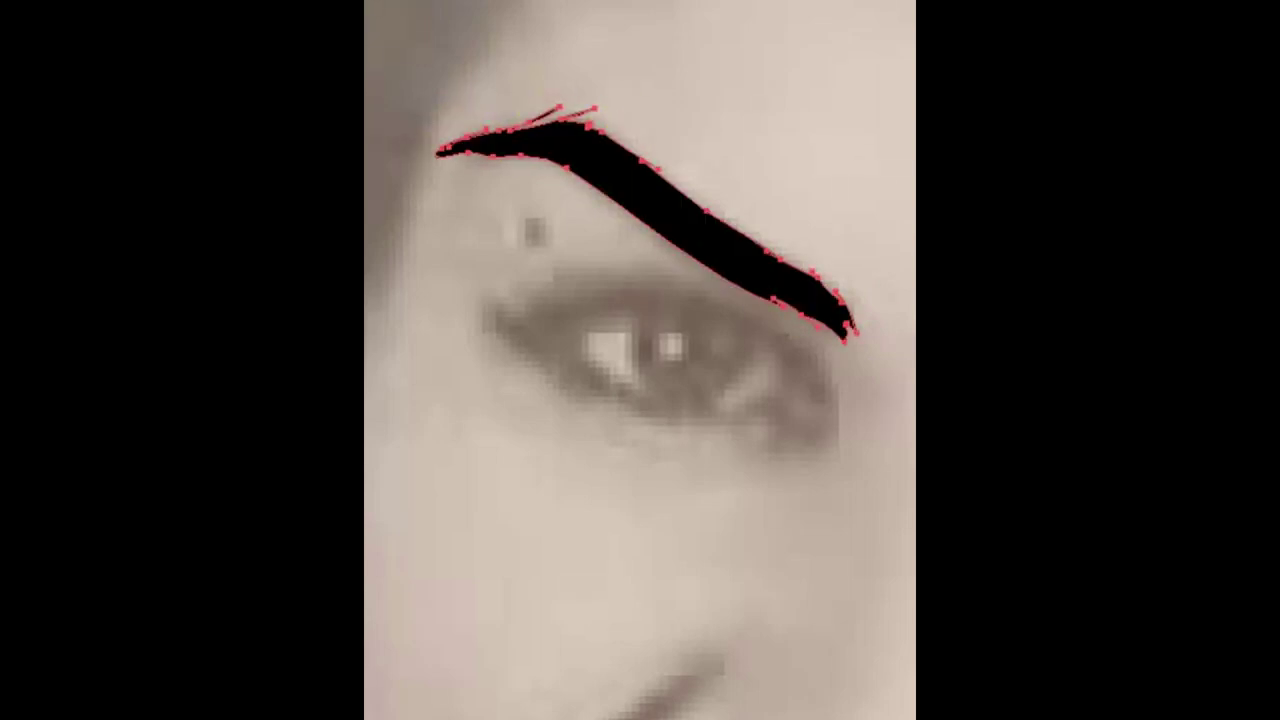
{"action": "left_click", "coordinate": [905, 72]}
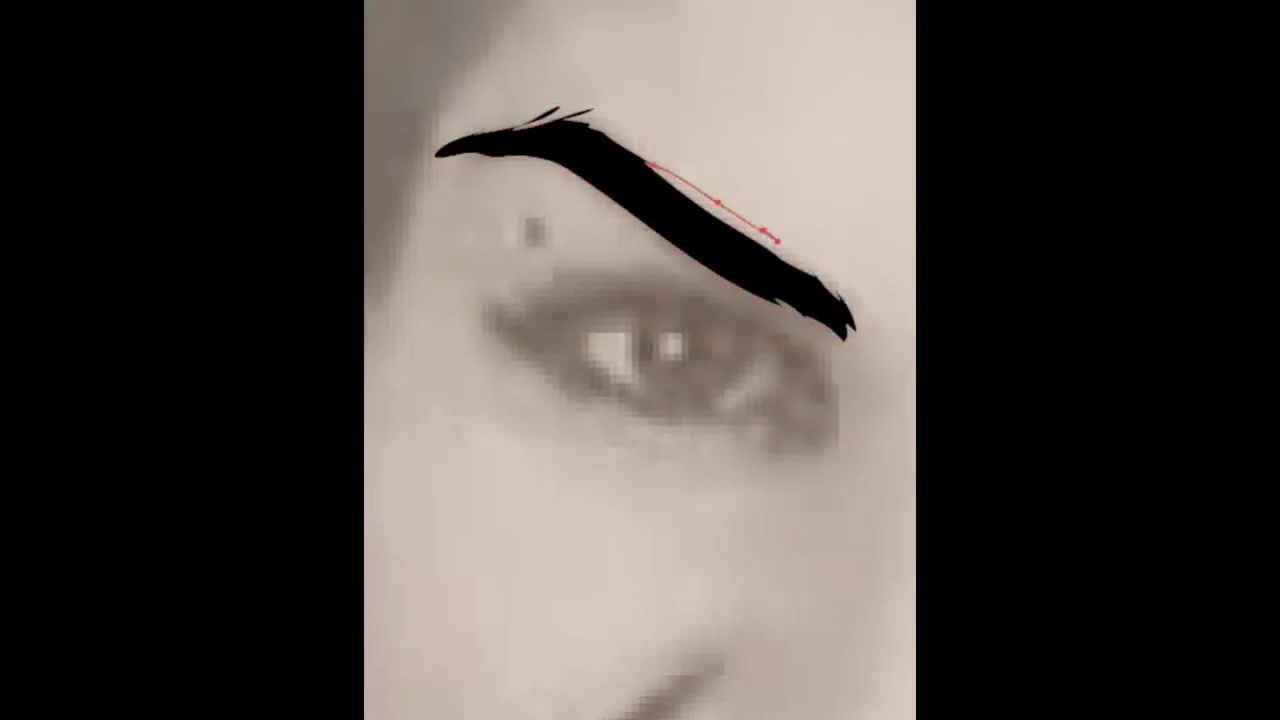
{"action": "left_click_drag", "start_coordinate": [691, 180], "coordinate": [826, 251]}
{"action": "left_click_drag", "start_coordinate": [660, 165], "coordinate": [757, 180]}
{"action": "mouse_move", "coordinate": [445, 165]}
{"action": "left_mouse_down"}
{"action": "mouse_move", "coordinate": [500, 152]}
{"action": "mouse_move", "coordinate": [780, 294]}
{"action": "left_mouse_up"}
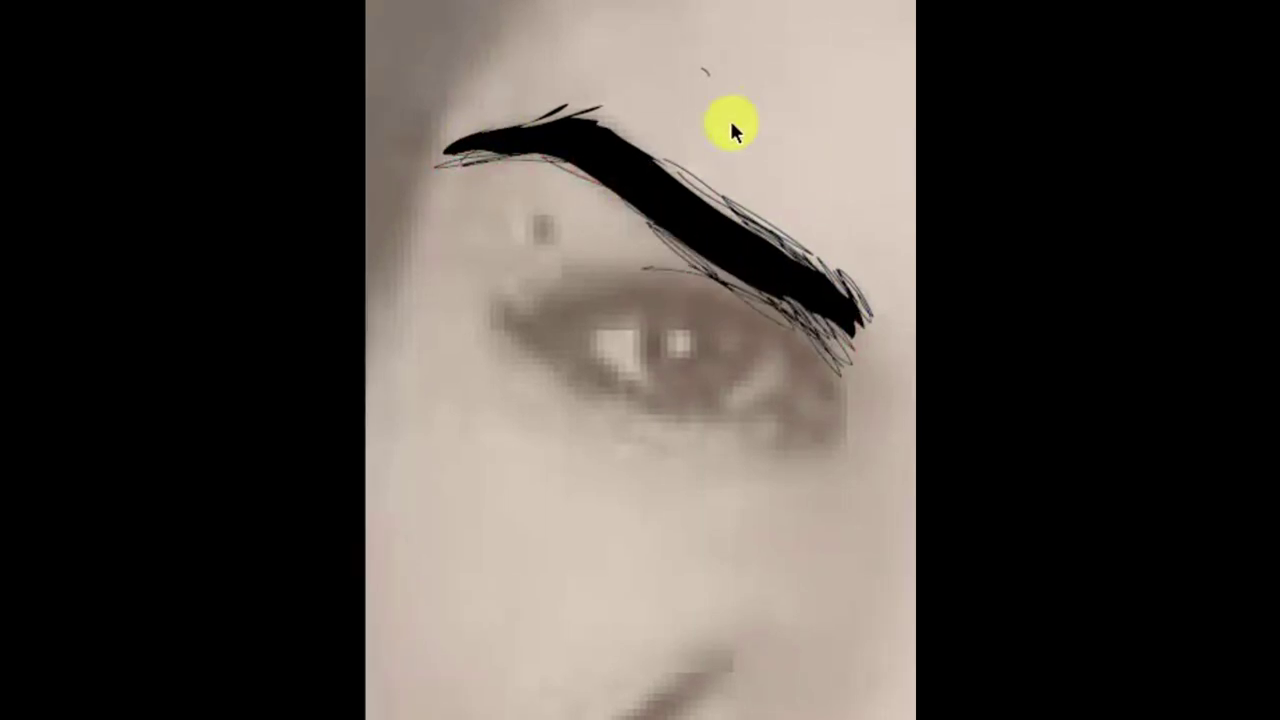
{"action": "mouse_move", "coordinate": [500, 300]}
{"action": "left_mouse_down"}
{"action": "mouse_move", "coordinate": [852, 391]}
{"action": "mouse_move", "coordinate": [509, 282]}
{"action": "left_mouse_up"}
Ink the black upper eyeliner with hatching above it and start the lower eyelid line
{"action": "left_click", "coordinate": [768, 208]}
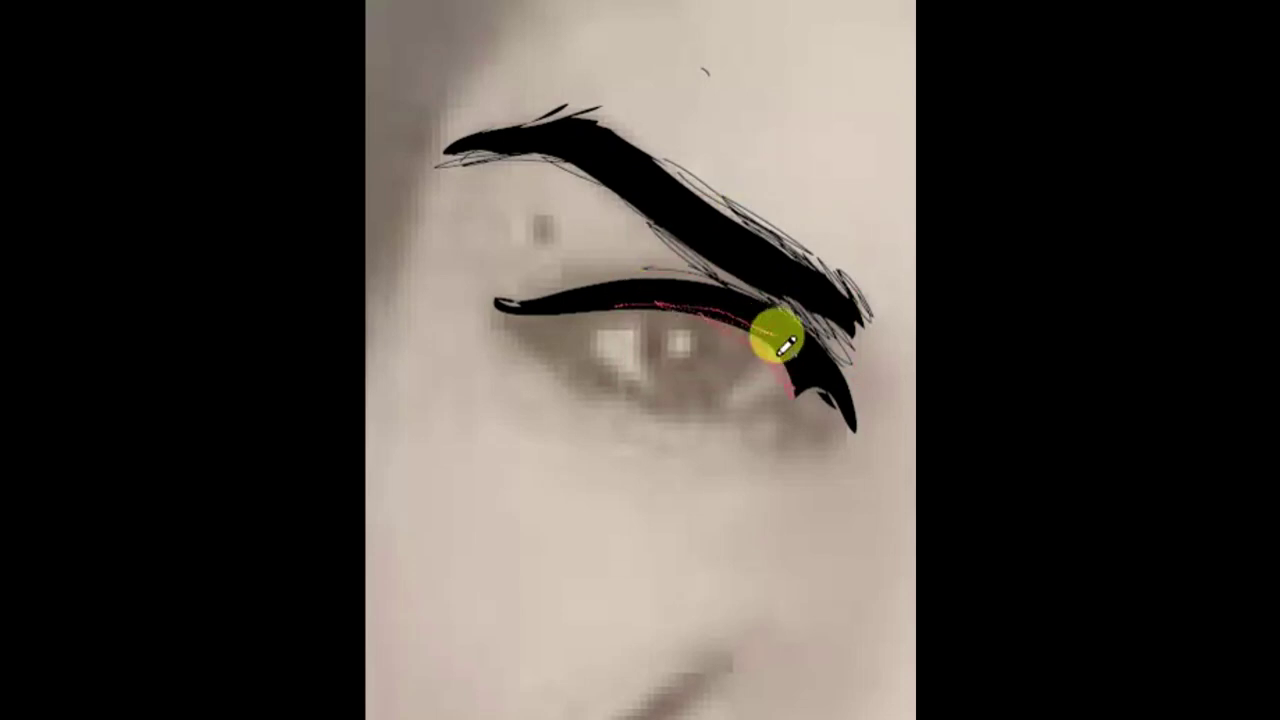
{"action": "left_click_drag", "start_coordinate": [634, 251], "coordinate": [560, 282]}
{"action": "left_click_drag", "start_coordinate": [490, 312], "coordinate": [553, 323]}
{"action": "mouse_move", "coordinate": [668, 398]}
{"action": "left_mouse_down"}
{"action": "mouse_move", "coordinate": [734, 386]}
{"action": "mouse_move", "coordinate": [586, 337]}
{"action": "mouse_move", "coordinate": [598, 376]}
{"action": "left_mouse_up"}
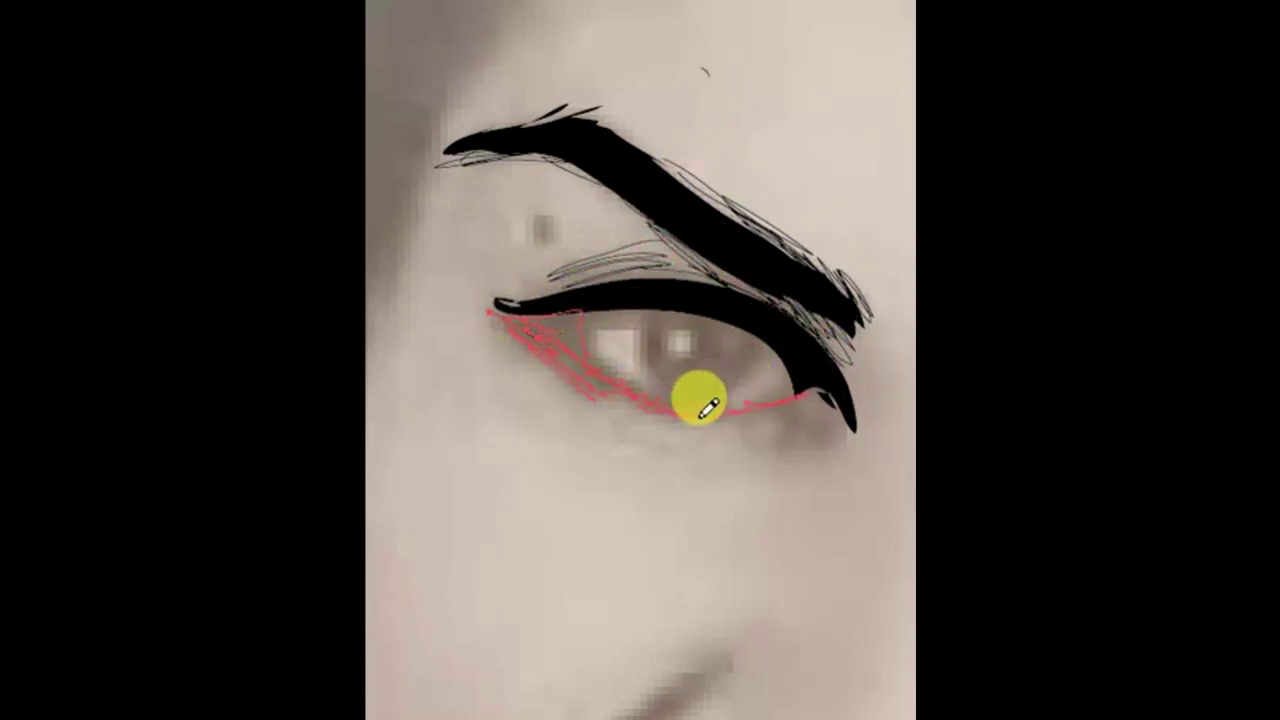
{"action": "left_click", "coordinate": [729, 129]}
Thicken the lower eyelid into a solid black line from inner to outer corner
{"action": "left_click", "coordinate": [607, 323]}
{"action": "left_click_drag", "start_coordinate": [443, 246], "coordinate": [871, 457]}
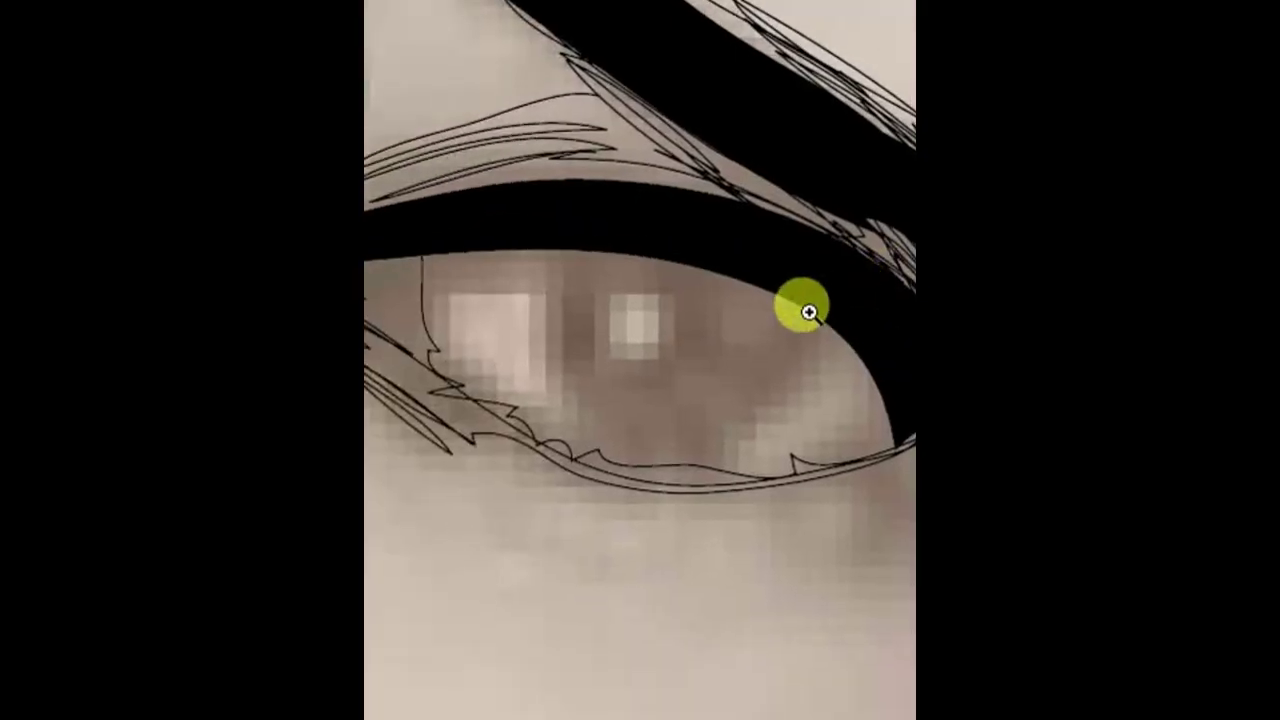
{"action": "key", "text": "ctrl+minus"}
{"action": "left_click_drag", "start_coordinate": [455, 312], "coordinate": [891, 420]}
{"action": "left_click_drag", "start_coordinate": [782, 432], "coordinate": [571, 349]}
{"action": "left_click_drag", "start_coordinate": [726, 420], "coordinate": [823, 363]}
Add another stroke along the upper eyelid
{"action": "left_click", "coordinate": [600, 240]}
{"action": "left_click", "coordinate": [840, 300]}
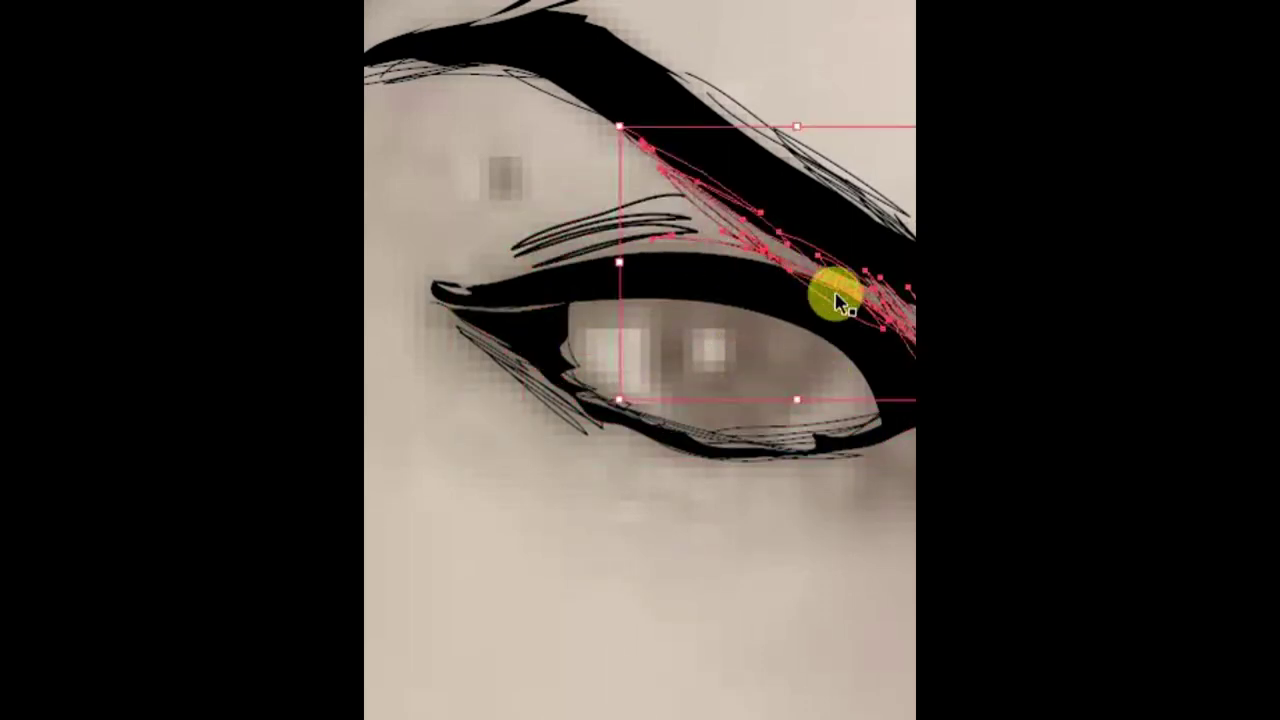
{"action": "key", "text": "ctrl+shift+a"}
{"action": "left_click_drag", "start_coordinate": [651, 290], "coordinate": [486, 310]}
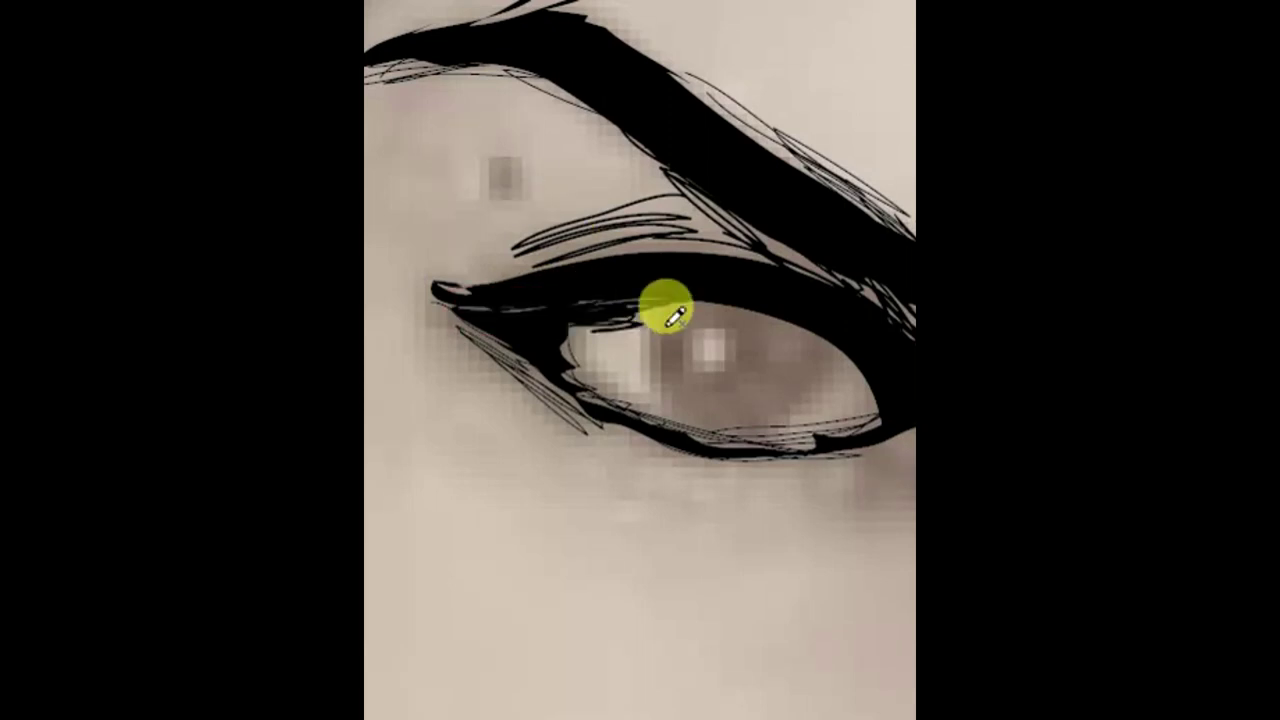
Draw the large iris circle with small highlight circles inside it
{"action": "mouse_move", "coordinate": [634, 310]}
{"action": "left_mouse_down"}
{"action": "mouse_move", "coordinate": [751, 409]}
{"action": "mouse_move", "coordinate": [634, 290]}
{"action": "left_mouse_up"}
{"action": "mouse_move", "coordinate": [702, 325]}
{"action": "left_mouse_down"}
{"action": "mouse_move", "coordinate": [716, 318]}
{"action": "mouse_move", "coordinate": [740, 335]}
{"action": "mouse_move", "coordinate": [671, 331]}
{"action": "left_mouse_up"}
{"action": "left_click", "coordinate": [670, 346]}
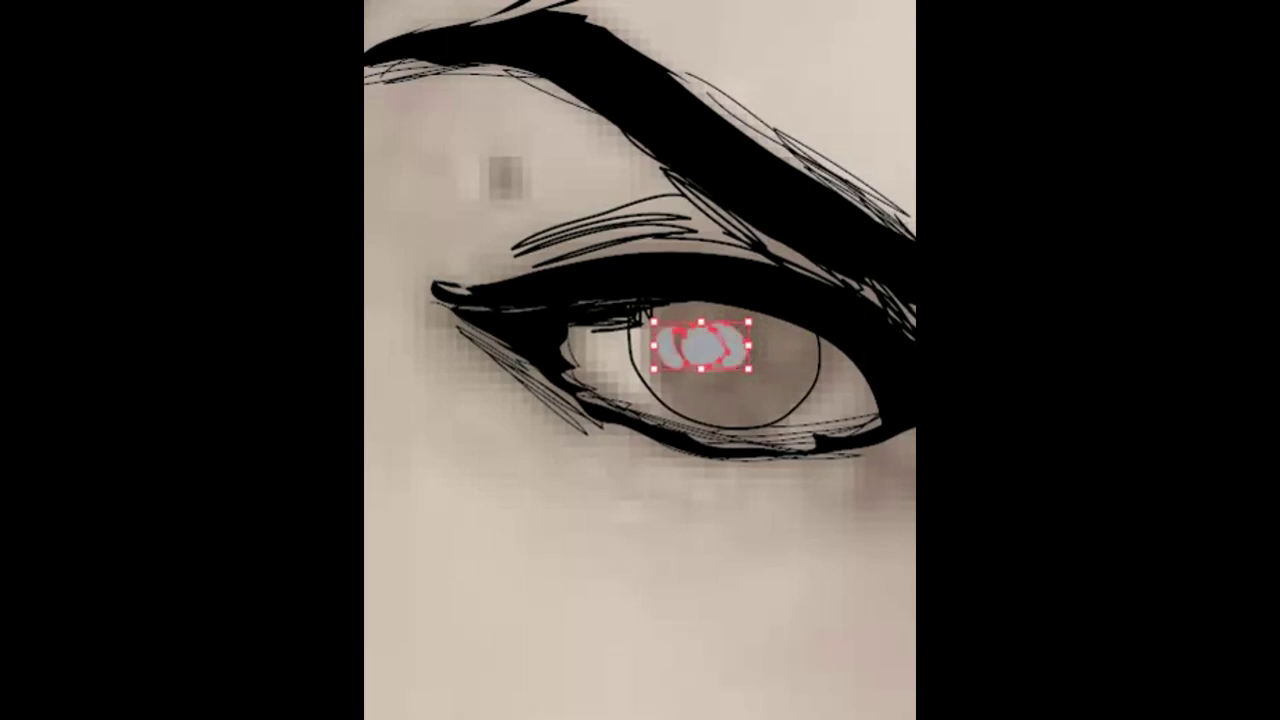
Fill the iris solid black and scribble the mole above the eye
{"action": "left_click", "coordinate": [744, 138]}
{"action": "left_click", "coordinate": [900, 408]}
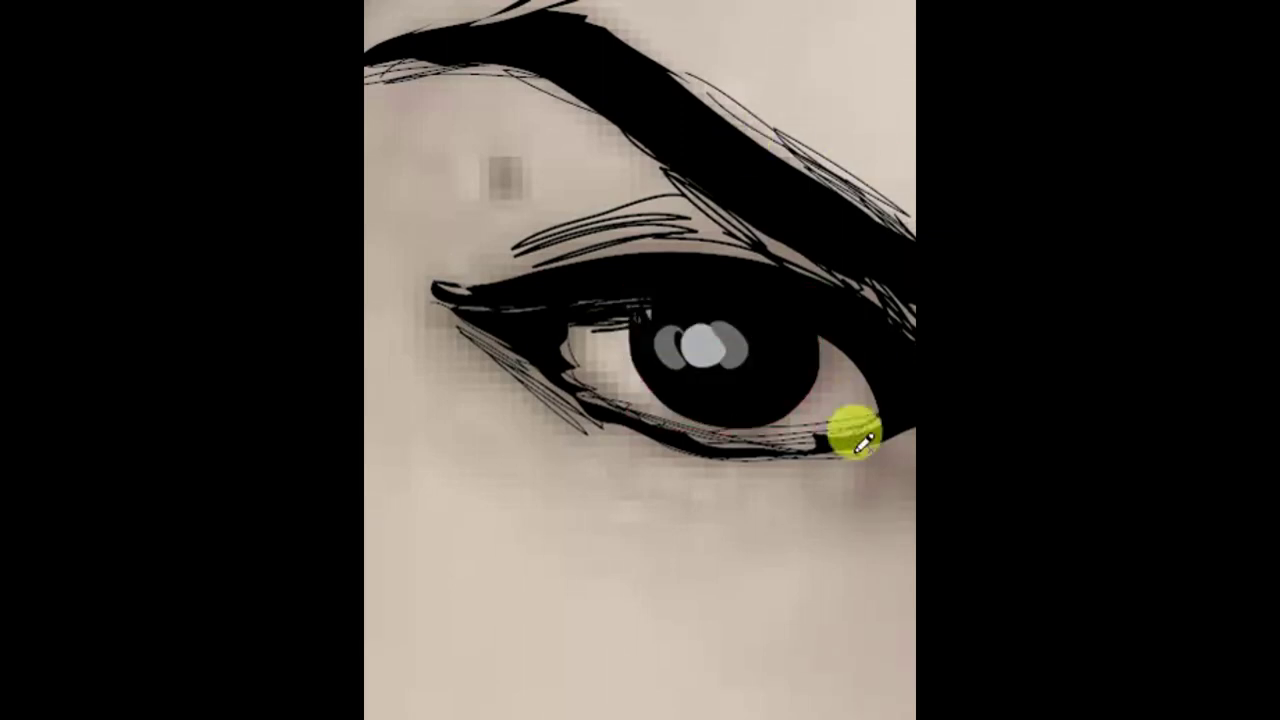
{"action": "left_click_drag", "start_coordinate": [497, 172], "coordinate": [494, 190]}
Add short lashes under the lower eyelid and more hatching along the eyebrow
{"action": "mouse_move", "coordinate": [648, 452]}
{"action": "left_mouse_down"}
{"action": "mouse_move", "coordinate": [736, 460]}
{"action": "mouse_move", "coordinate": [630, 450]}
{"action": "left_mouse_up"}
{"action": "left_click_drag", "start_coordinate": [430, 342], "coordinate": [500, 398]}
{"action": "left_click_drag", "start_coordinate": [866, 462], "coordinate": [850, 515]}
{"action": "left_click_drag", "start_coordinate": [677, 206], "coordinate": [720, 230]}
{"action": "left_click_drag", "start_coordinate": [486, 49], "coordinate": [690, 215]}
{"action": "left_click_drag", "start_coordinate": [727, 76], "coordinate": [776, 103]}
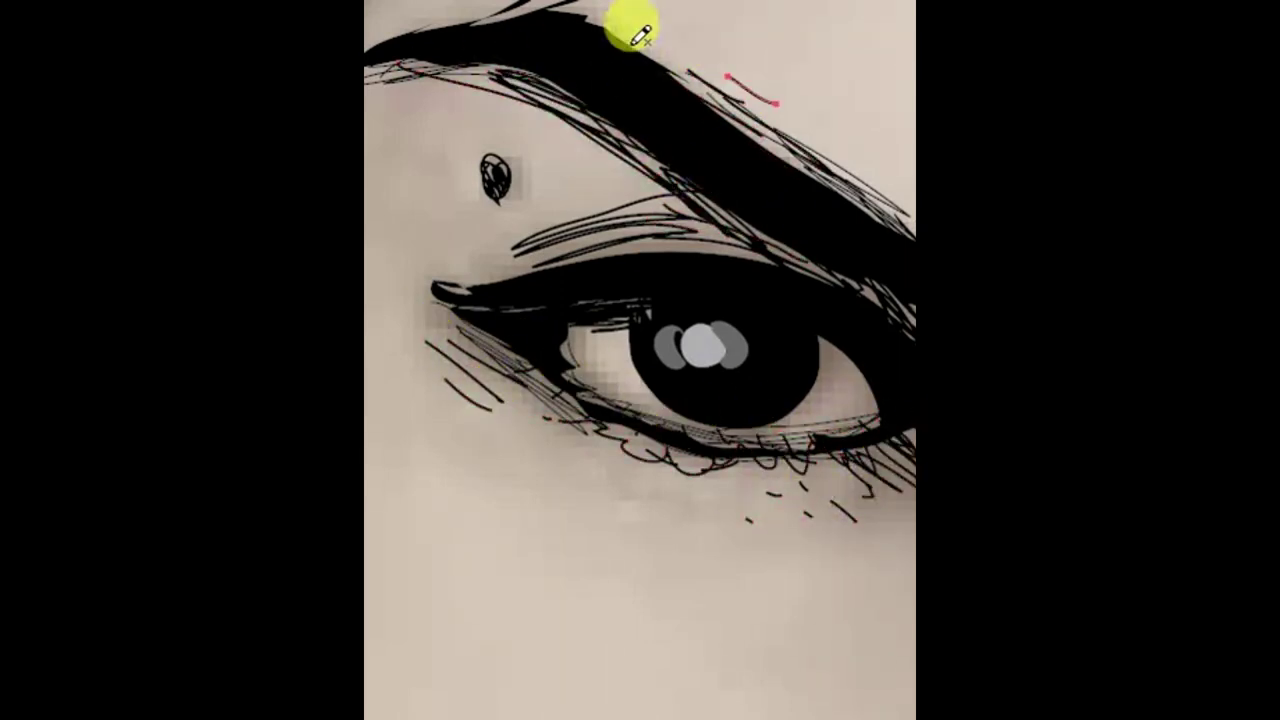
{"action": "mouse_move", "coordinate": [900, 475]}
{"action": "left_mouse_down"}
{"action": "mouse_move", "coordinate": [880, 508]}
{"action": "mouse_move", "coordinate": [895, 515]}
{"action": "left_mouse_up"}
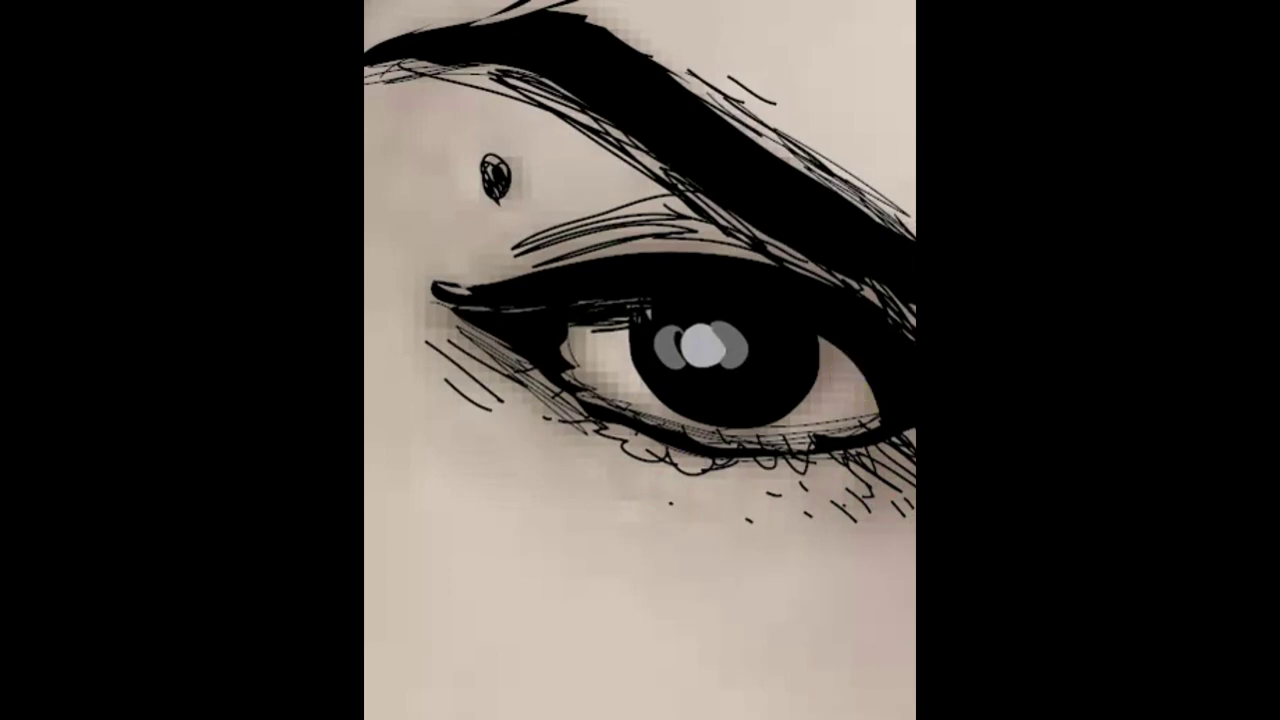
Draw thin lines around the eye white, along the lower lid, and at both eye corners
{"action": "left_click_drag", "start_coordinate": [831, 306], "coordinate": [870, 390]}
{"action": "left_click_drag", "start_coordinate": [645, 415], "coordinate": [900, 410]}
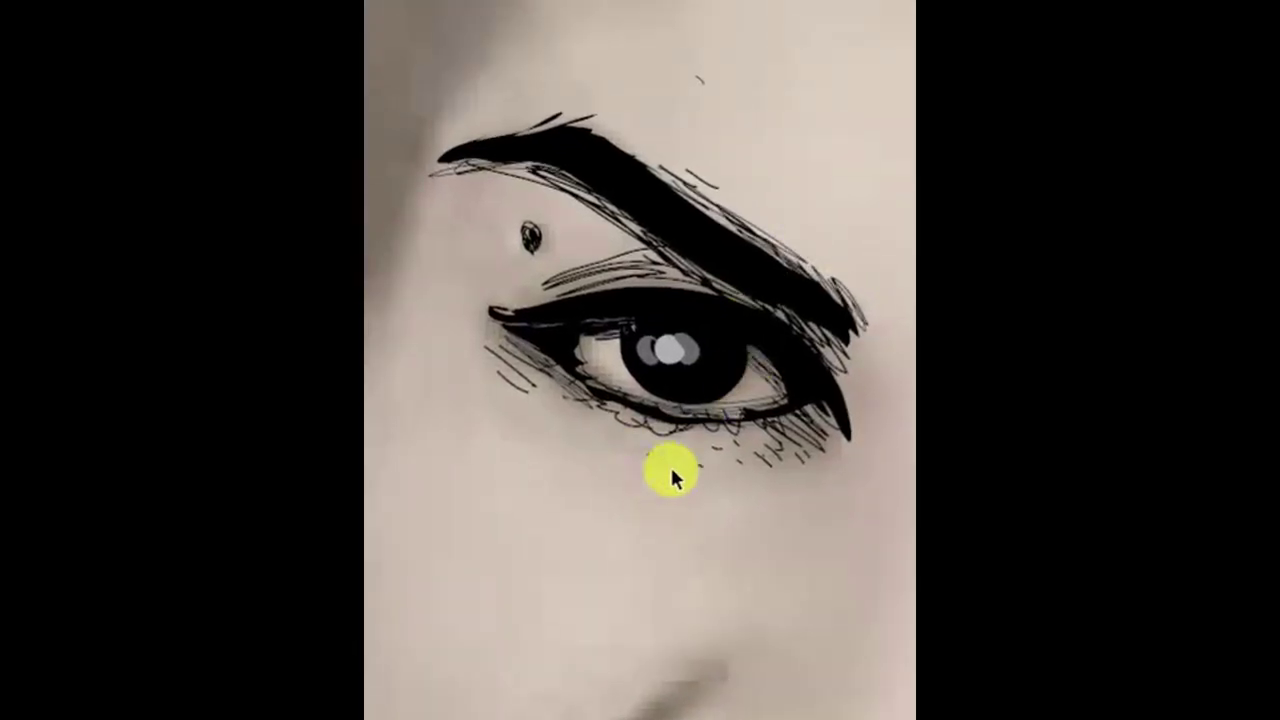
{"action": "left_click", "coordinate": [613, 220]}
{"action": "left_click", "coordinate": [514, 403]}
{"action": "left_click_drag", "start_coordinate": [545, 264], "coordinate": [503, 300]}
{"action": "left_click_drag", "start_coordinate": [880, 412], "coordinate": [840, 345]}
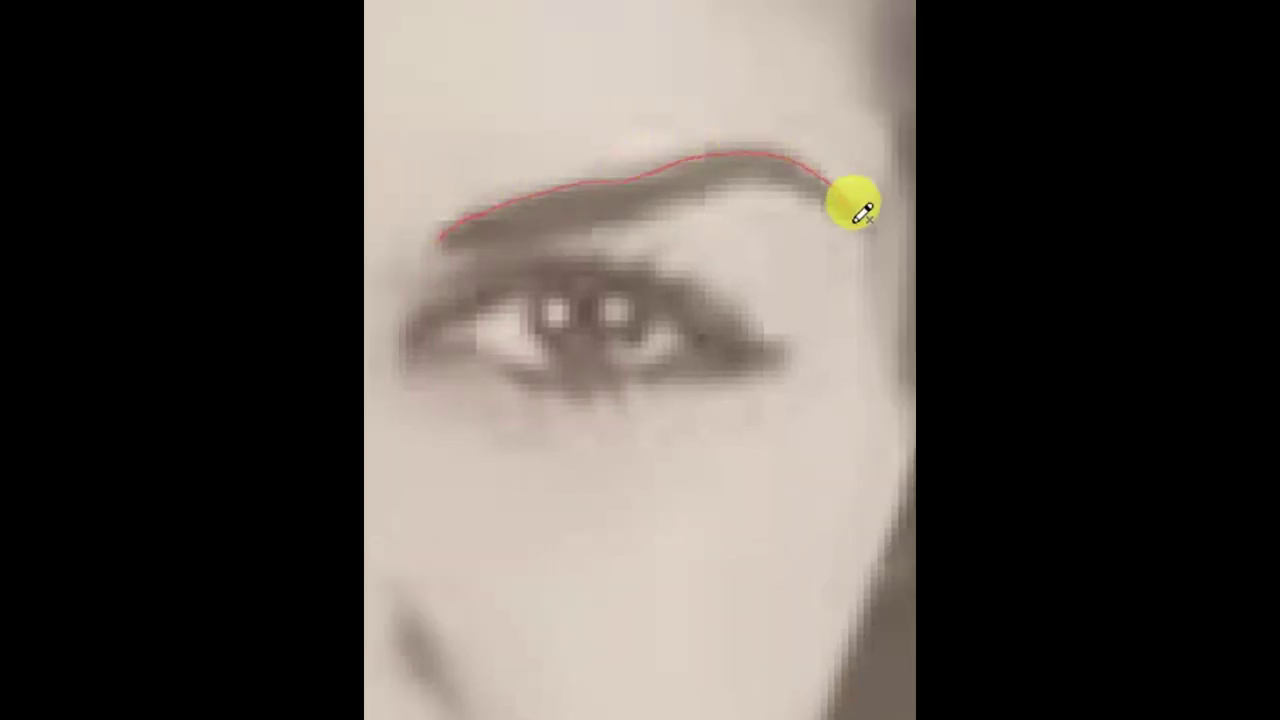
Fill the second eyebrow black and add hair strokes along its top, lower and right edges
{"action": "left_click", "coordinate": [597, 212]}
{"action": "mouse_move", "coordinate": [823, 162]}
{"action": "left_mouse_down"}
{"action": "mouse_move", "coordinate": [445, 196]}
{"action": "mouse_move", "coordinate": [537, 160]}
{"action": "left_mouse_up"}
{"action": "left_click_drag", "start_coordinate": [757, 180], "coordinate": [660, 198]}
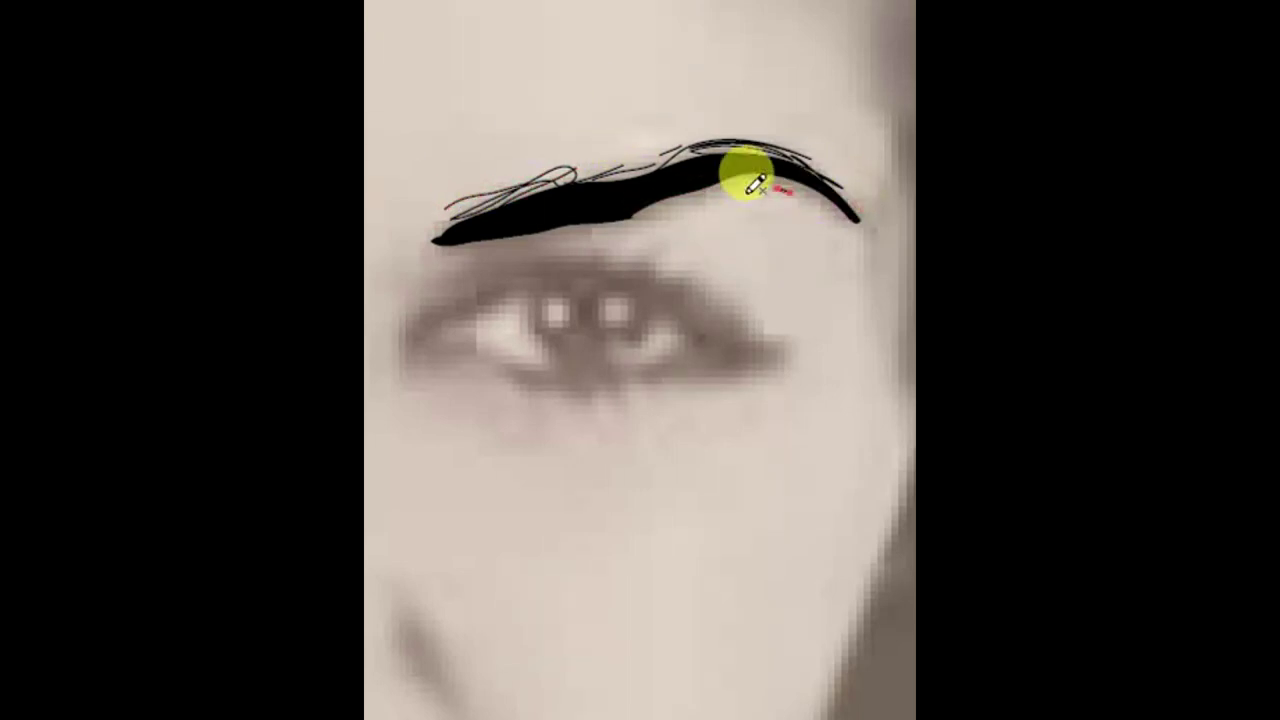
{"action": "mouse_move", "coordinate": [716, 167]}
{"action": "left_mouse_down"}
{"action": "mouse_move", "coordinate": [629, 200]}
{"action": "mouse_move", "coordinate": [424, 241]}
{"action": "left_mouse_up"}
{"action": "mouse_move", "coordinate": [781, 190]}
{"action": "left_mouse_down"}
{"action": "mouse_move", "coordinate": [849, 194]}
{"action": "mouse_move", "coordinate": [474, 263]}
{"action": "mouse_move", "coordinate": [594, 266]}
{"action": "mouse_move", "coordinate": [471, 334]}
{"action": "mouse_move", "coordinate": [638, 378]}
{"action": "left_mouse_up"}
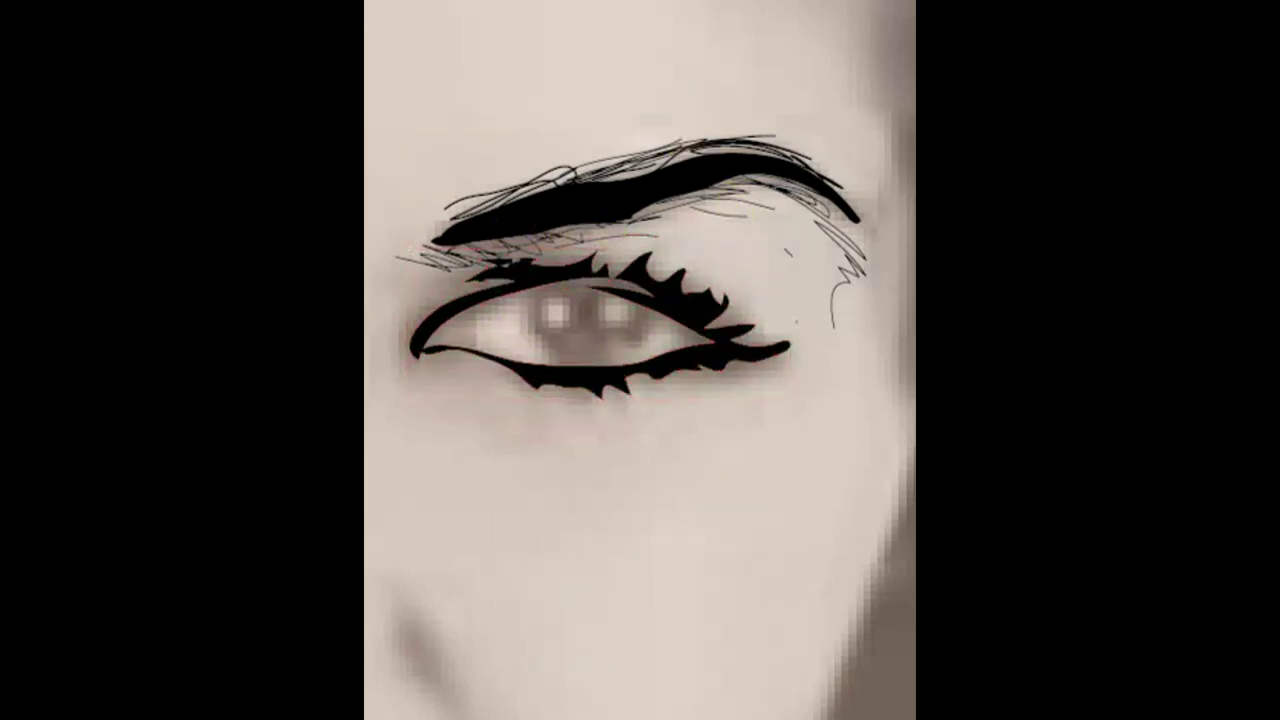
Ink the second eye's lashed eyeliner, lower lid line and iris ellipse
{"action": "mouse_move", "coordinate": [637, 285]}
{"action": "left_mouse_down"}
{"action": "mouse_move", "coordinate": [486, 271]}
{"action": "mouse_move", "coordinate": [577, 368]}
{"action": "mouse_move", "coordinate": [614, 363]}
{"action": "left_mouse_up"}
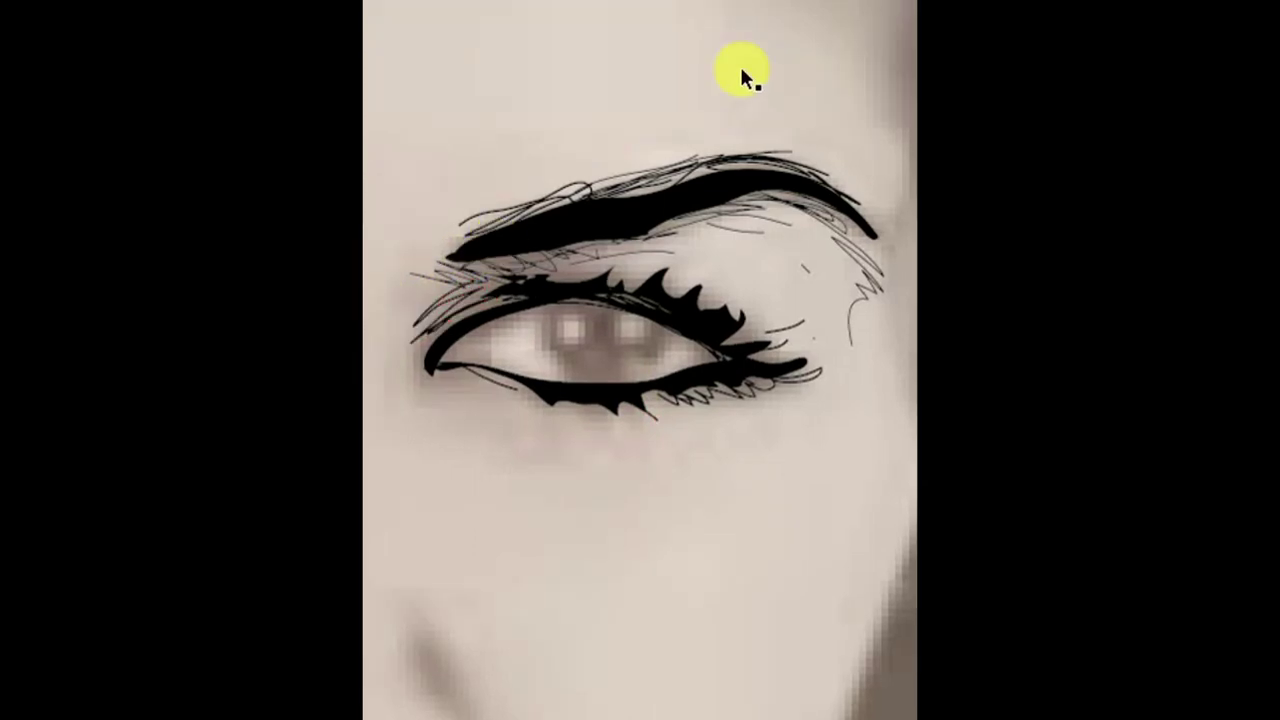
{"action": "left_click_drag", "start_coordinate": [445, 345], "coordinate": [683, 362]}
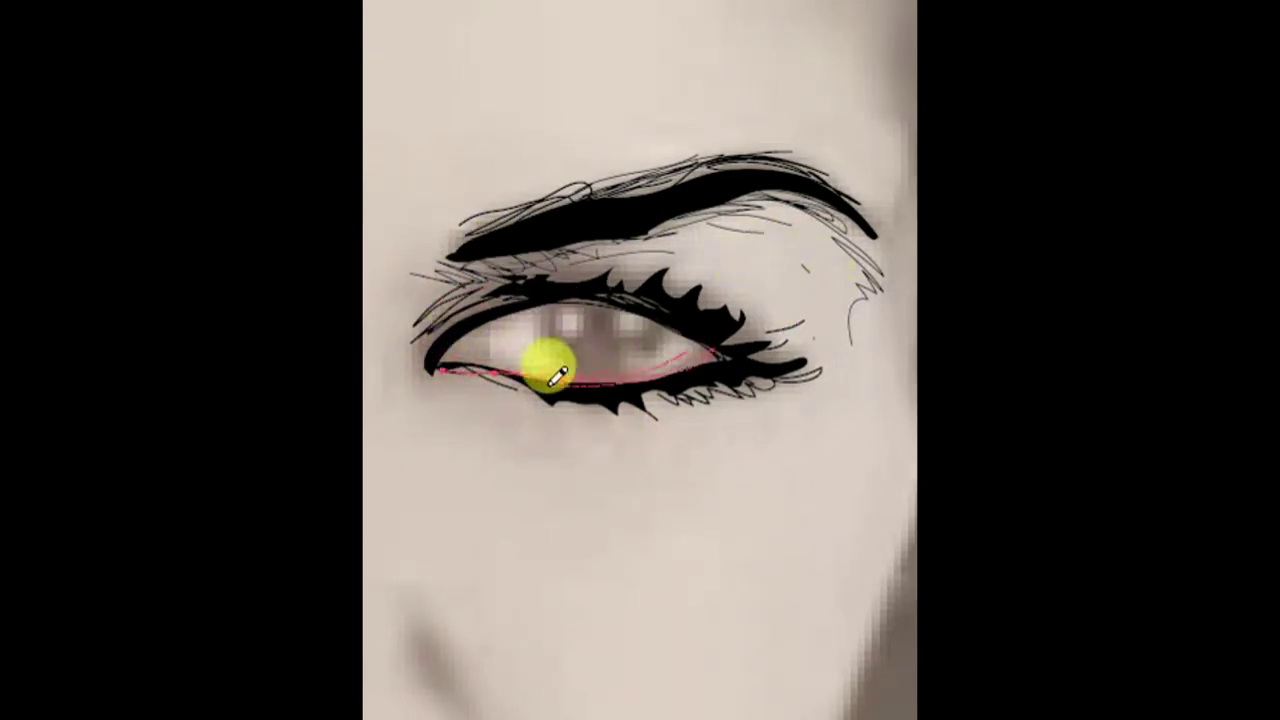
{"action": "mouse_move", "coordinate": [545, 300]}
{"action": "left_mouse_down"}
{"action": "mouse_move", "coordinate": [663, 306]}
{"action": "mouse_move", "coordinate": [542, 305]}
{"action": "left_mouse_up"}
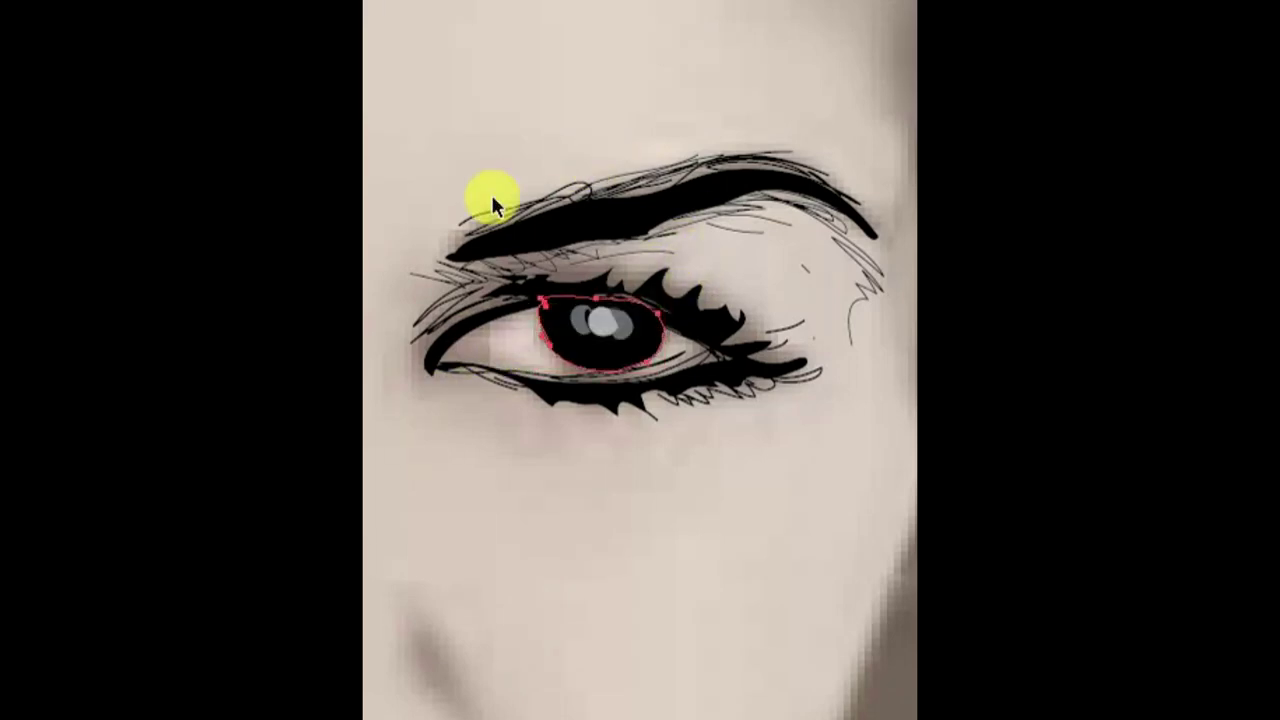
{"action": "left_click", "coordinate": [503, 300]}
{"action": "left_click_drag", "start_coordinate": [503, 318], "coordinate": [475, 352]}
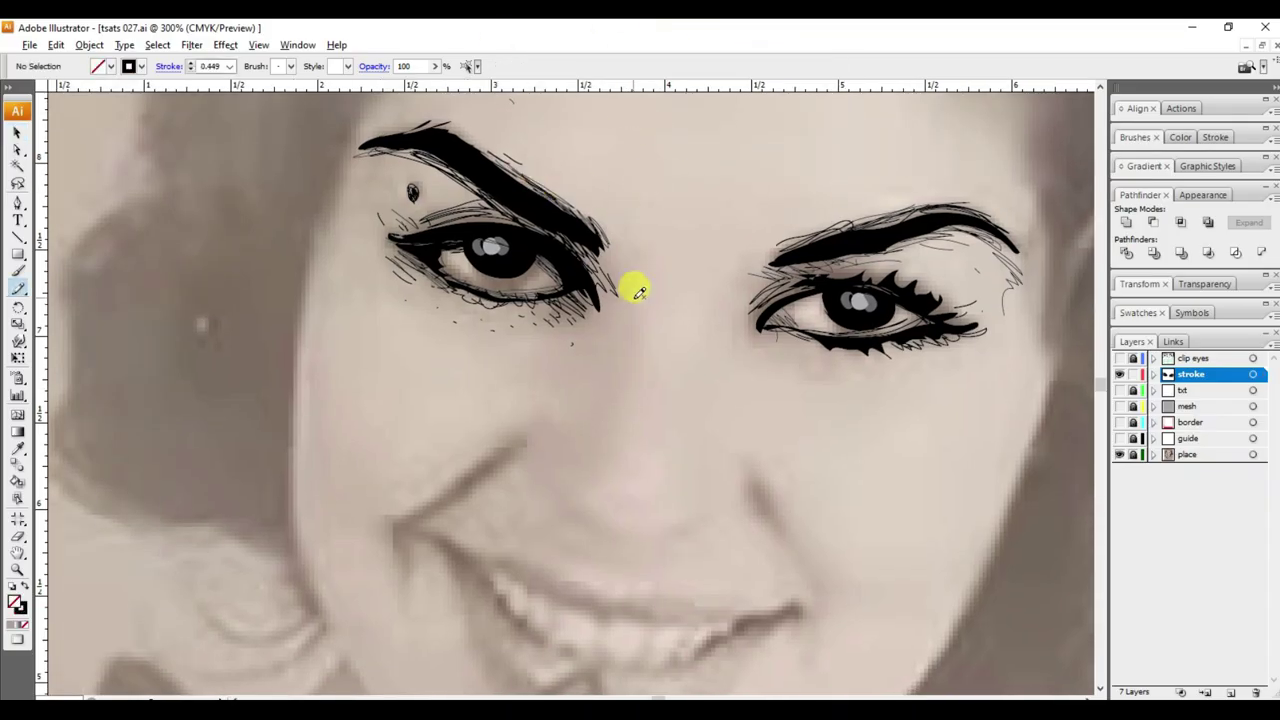
Give the nose curve a 1 pt stroke weight
{"action": "key", "text": "ctrl+shift+a"}
{"action": "left_click", "coordinate": [229, 66]}
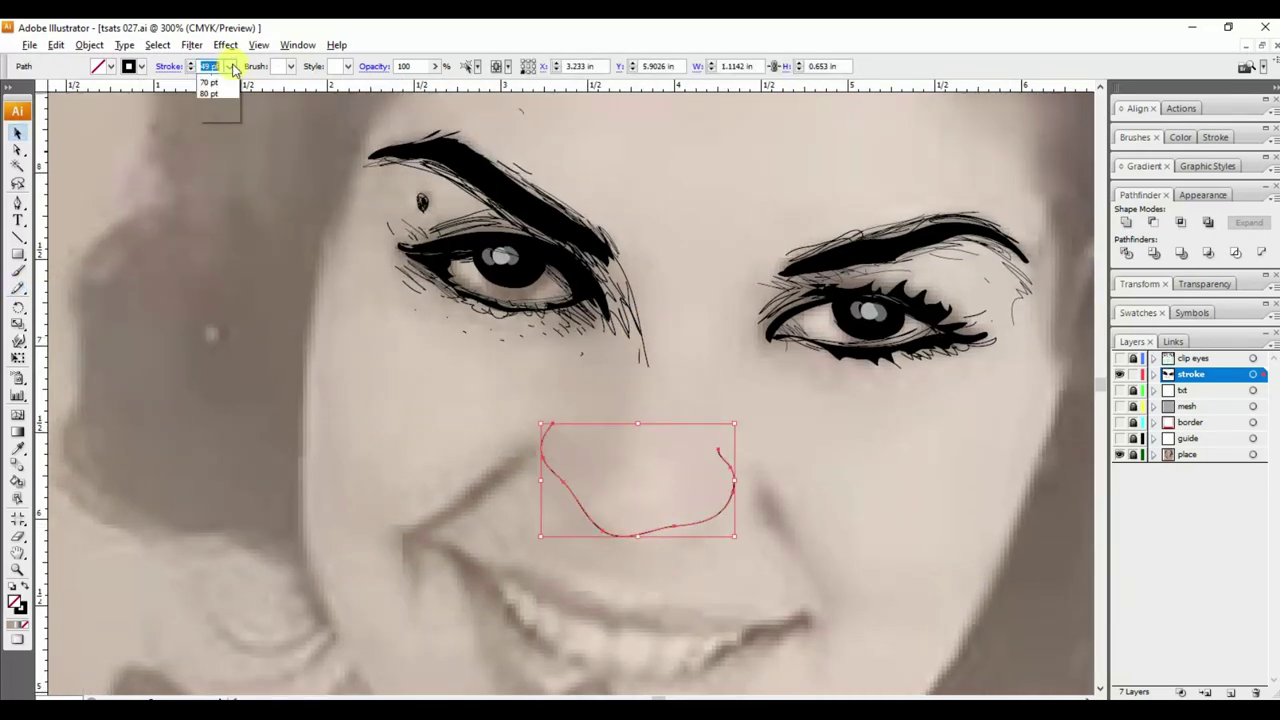
{"action": "left_click", "coordinate": [210, 110]}
{"action": "key", "text": "ctrl+shift+a"}
{"action": "key", "text": "p"}
Draw a short 0.5 pt line along the side of the nose with the Pen
{"action": "left_click", "coordinate": [780, 265]}
{"action": "left_click", "coordinate": [716, 408]}
{"action": "left_click", "coordinate": [742, 338]}
{"action": "left_click", "coordinate": [229, 66]}
{"action": "left_click", "coordinate": [215, 93]}
{"action": "key", "text": "ctrl+shift+a"}
{"action": "key", "text": "v"}
{"action": "left_click", "coordinate": [712, 355]}
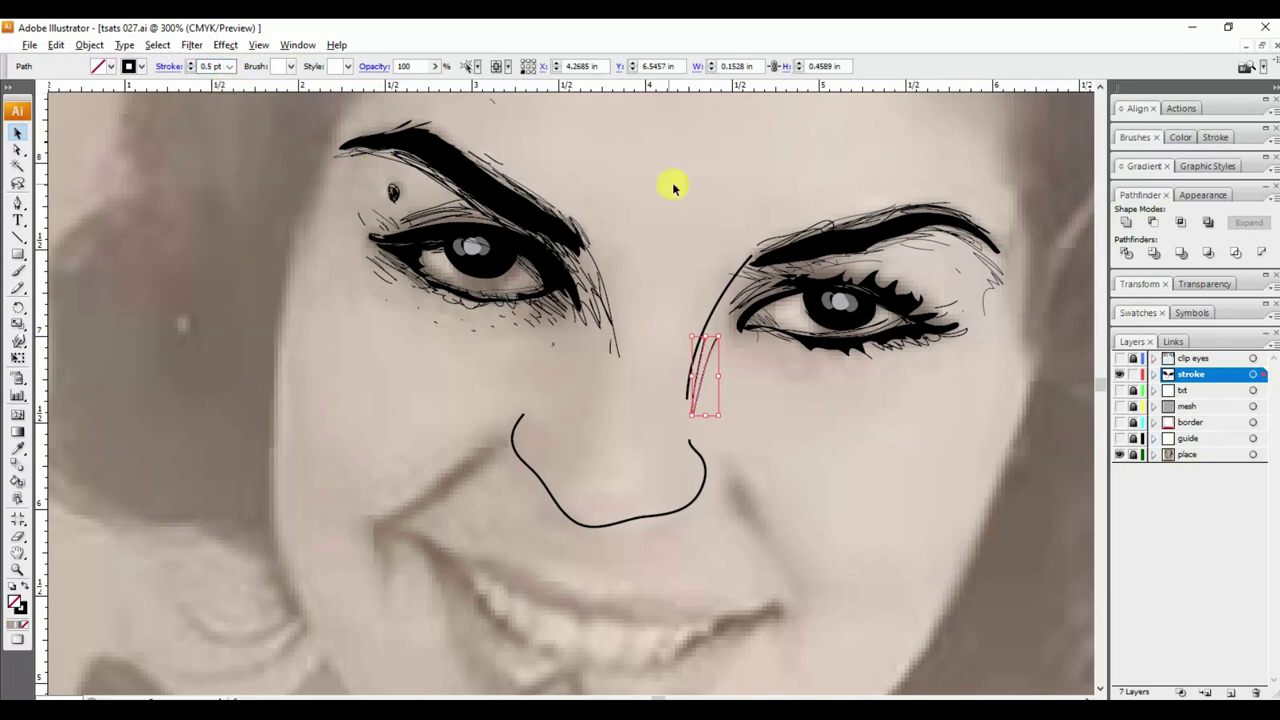
Sketch shading strokes at the nose's lower left and hatch lines along the nose bridge
{"action": "key", "text": "n"}
{"action": "scroll", "coordinate": [580, 343], "scroll_direction": "down", "scroll_amount": 2}
{"action": "left_click_drag", "start_coordinate": [575, 338], "coordinate": [575, 312]}
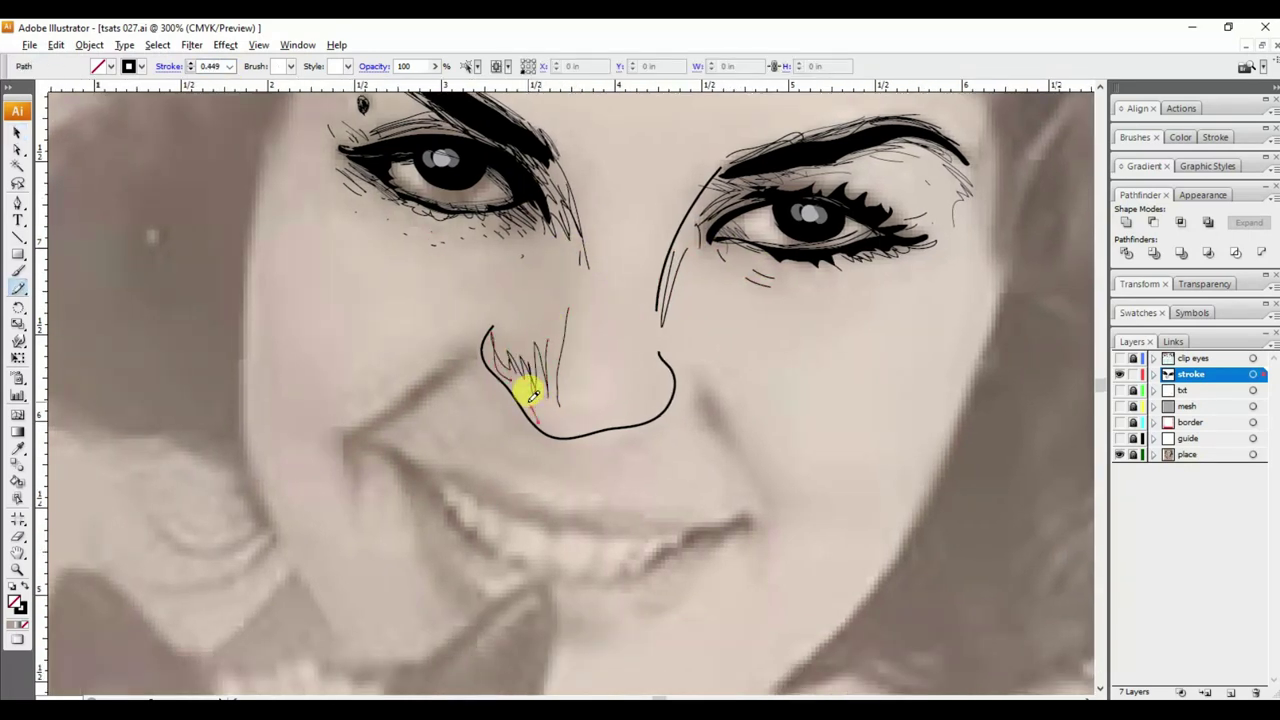
{"action": "left_click_drag", "start_coordinate": [532, 395], "coordinate": [565, 425]}
{"action": "key", "text": "ctrl+shift+a"}
{"action": "left_click_drag", "start_coordinate": [487, 342], "coordinate": [528, 294]}
{"action": "left_click_drag", "start_coordinate": [575, 245], "coordinate": [565, 315]}
Draw the smile crease on the left cheek
{"action": "scroll", "coordinate": [487, 342], "scroll_direction": "down", "scroll_amount": 1}
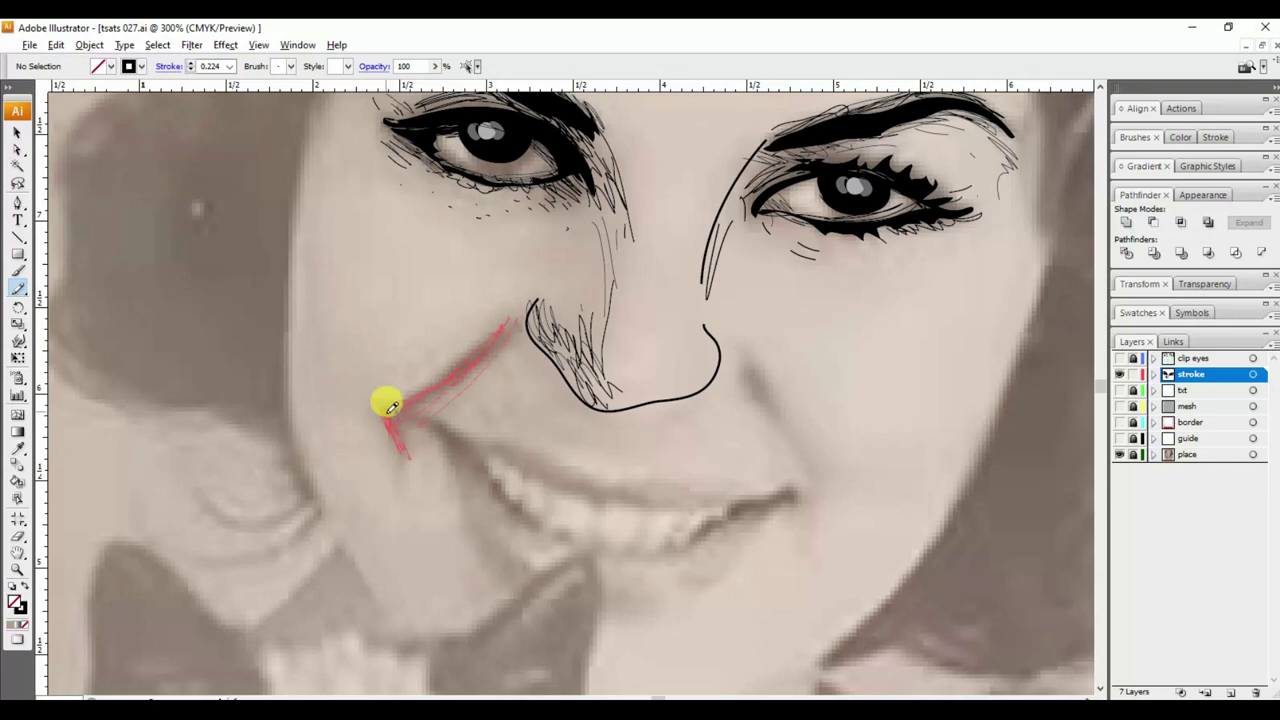
{"action": "left_click_drag", "start_coordinate": [413, 452], "coordinate": [410, 458]}
{"action": "key", "text": "v"}
{"action": "key", "text": "z"}
{"action": "left_click", "coordinate": [537, 423]}
{"action": "left_click", "coordinate": [537, 357], "text": "alt"}
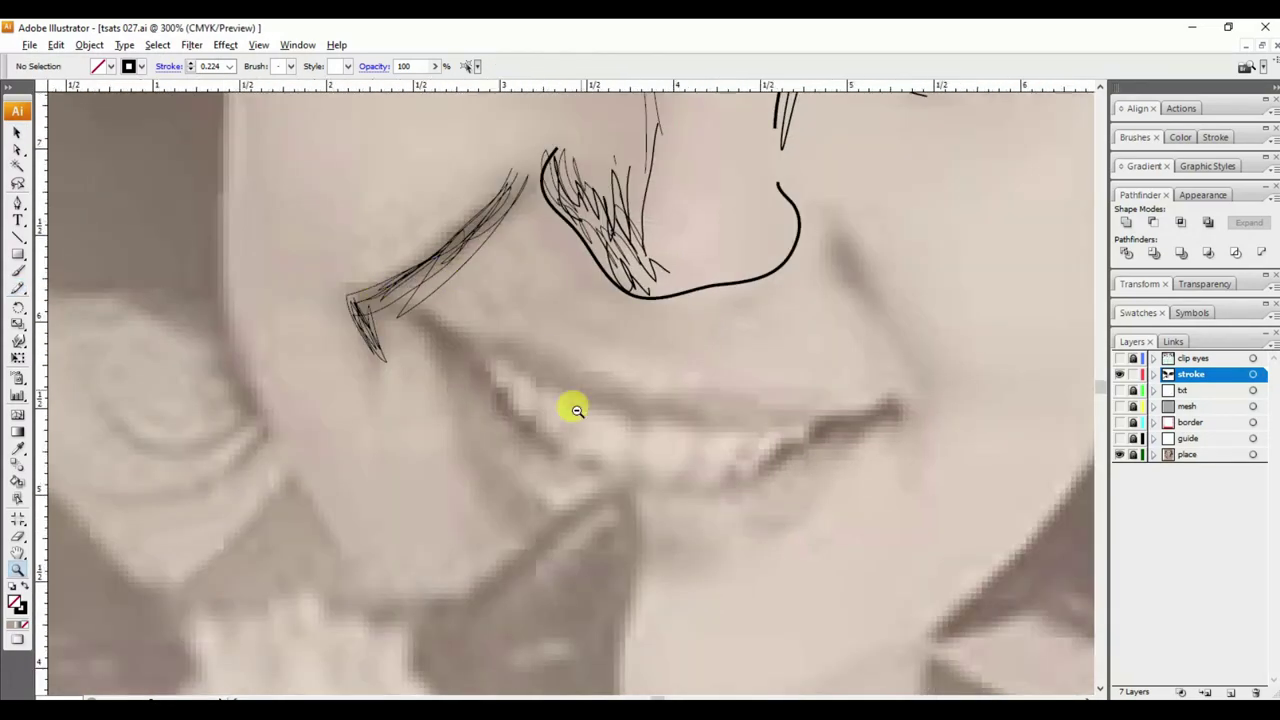
{"action": "left_click", "coordinate": [571, 523], "text": "alt"}
{"action": "left_click_drag", "start_coordinate": [560, 290], "coordinate": [803, 493]}
Add a dark tapered stroke beside the right nostril and lines along the right smile crease
{"action": "left_click_drag", "start_coordinate": [682, 342], "coordinate": [750, 456]}
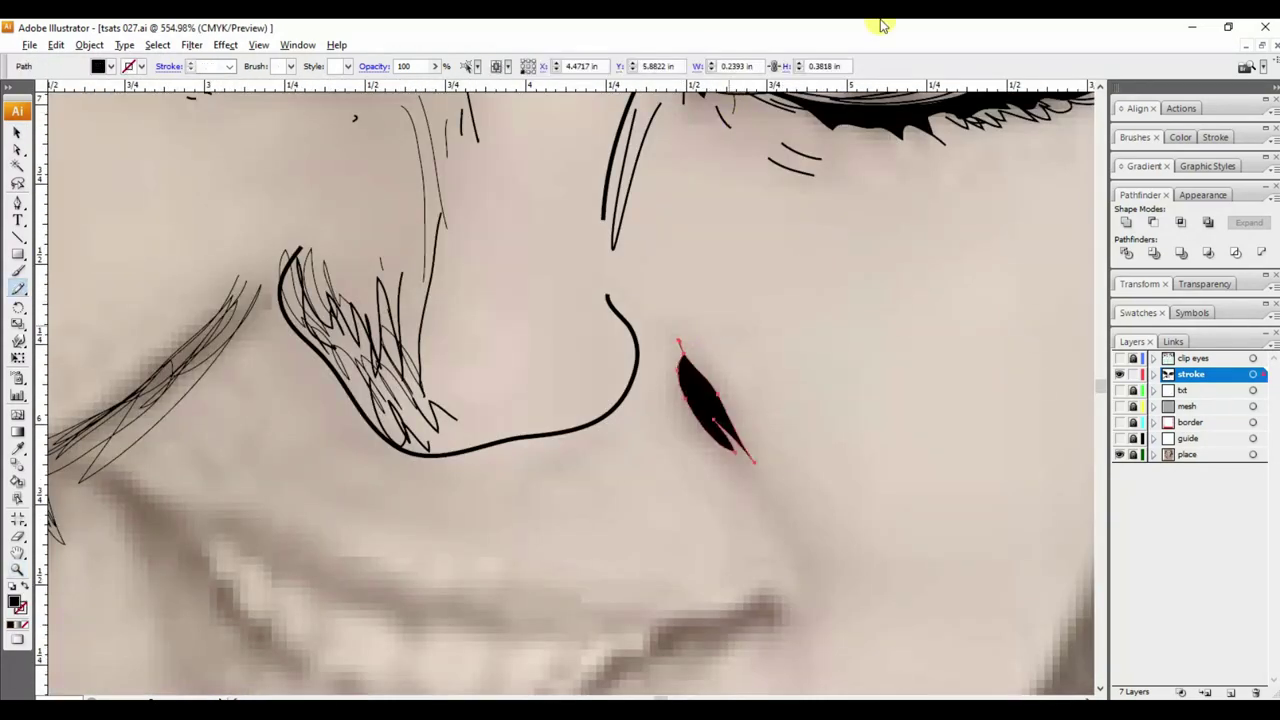
{"action": "left_click_drag", "start_coordinate": [808, 601], "coordinate": [700, 408]}
{"action": "key", "text": "v"}
{"action": "key", "text": "ctrl+0"}
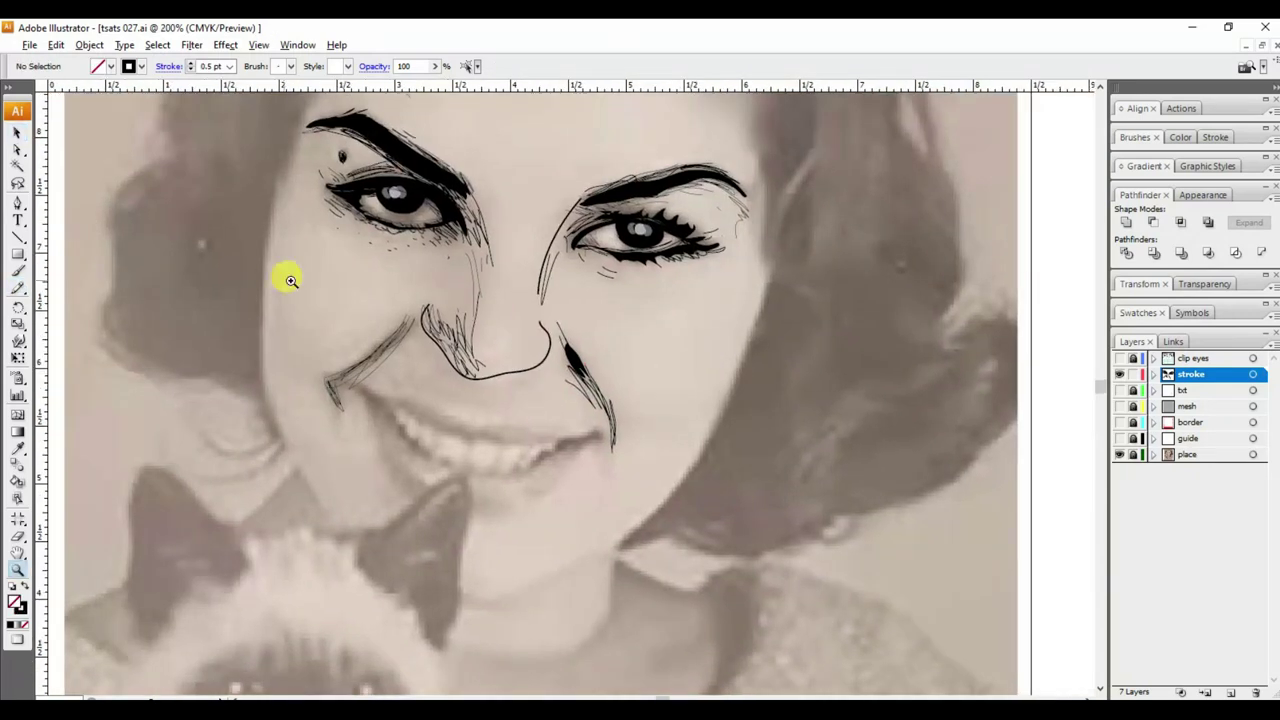
Trace the upper and lower lip outlines and the inner lip line to the right corner
{"action": "key", "text": "ctrl+plus"}
{"action": "key", "text": "ctrl+plus"}
{"action": "key", "text": "ctrl+plus"}
{"action": "left_click_drag", "start_coordinate": [547, 420], "coordinate": [308, 332]}
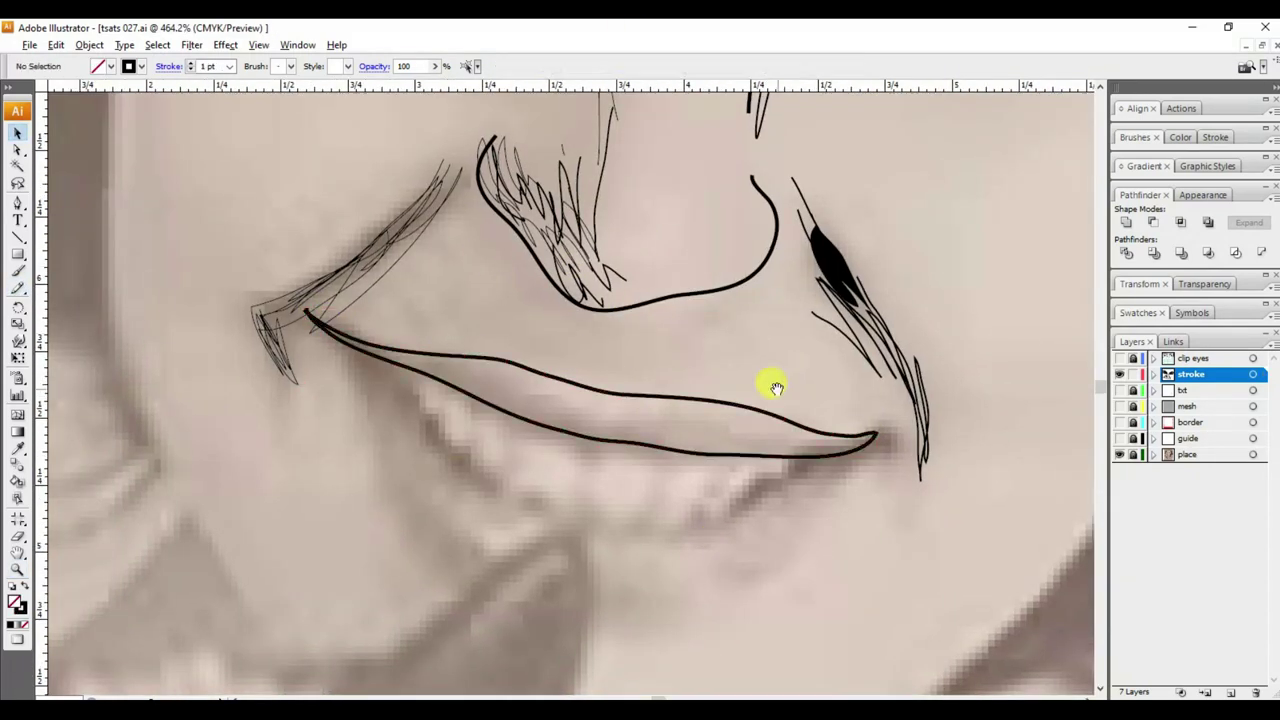
{"action": "scroll", "coordinate": [550, 350], "scroll_direction": "down", "scroll_amount": 2}
{"action": "left_click_drag", "start_coordinate": [305, 240], "coordinate": [362, 318]}
{"action": "left_click_drag", "start_coordinate": [838, 366], "coordinate": [845, 362]}
{"action": "left_click_drag", "start_coordinate": [645, 440], "coordinate": [812, 384]}
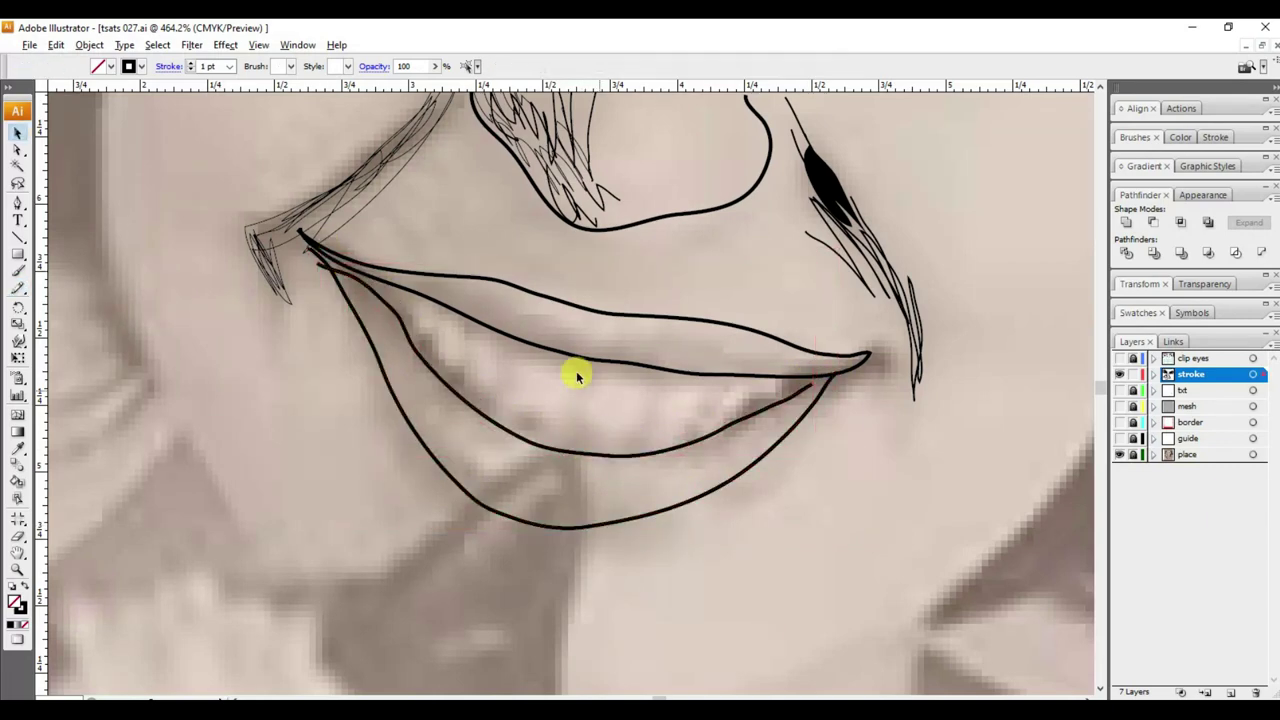
Outline the black mouth opening and each of the individual teeth
{"action": "left_click_drag", "start_coordinate": [593, 443], "coordinate": [400, 251]}
{"action": "key", "text": "v"}
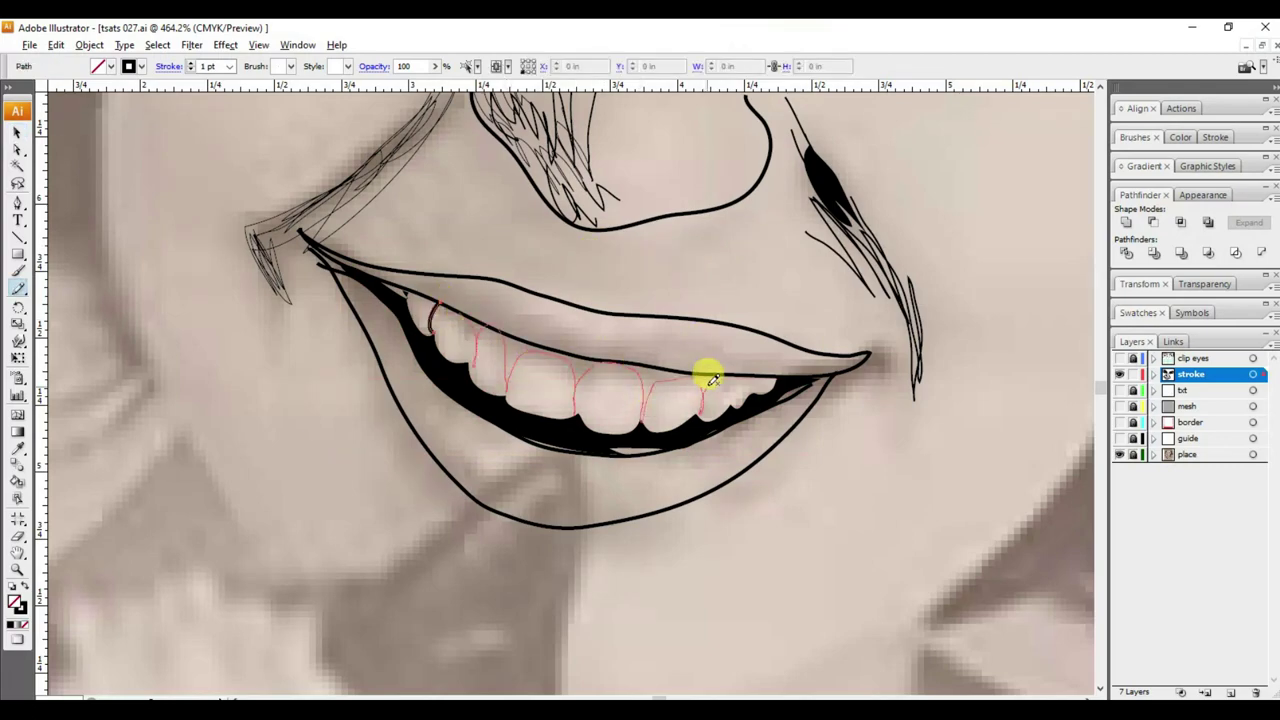
{"action": "left_click_drag", "start_coordinate": [708, 378], "coordinate": [708, 378]}
{"action": "scroll", "coordinate": [708, 378], "scroll_direction": "down", "scroll_amount": 2}
{"action": "scroll", "coordinate": [700, 376], "scroll_direction": "down", "scroll_amount": 2}
{"action": "scroll", "coordinate": [650, 376], "scroll_direction": "down", "scroll_amount": 1}
{"action": "left_click", "coordinate": [652, 393]}
{"action": "scroll", "coordinate": [809, 346], "scroll_direction": "down", "scroll_amount": 2}
{"action": "scroll", "coordinate": [640, 351], "scroll_direction": "up", "scroll_amount": 4}
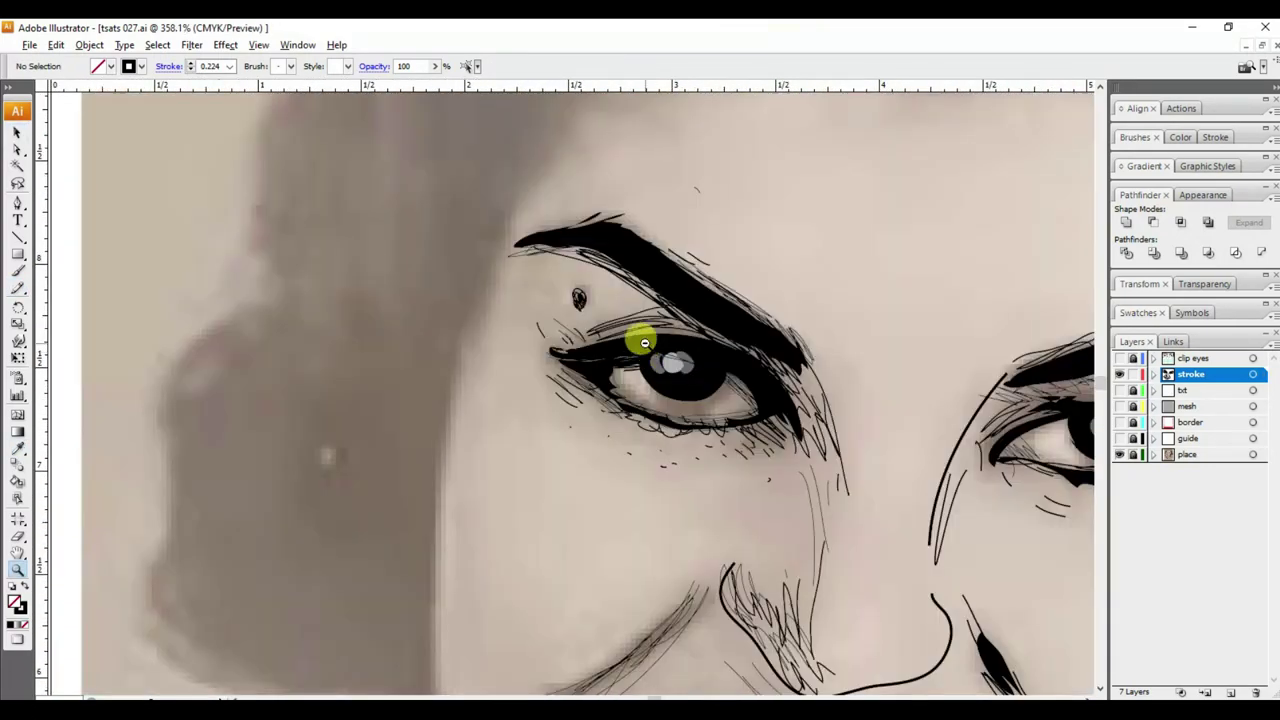
Trace the jawline along the left edge of the face
{"action": "scroll", "coordinate": [644, 343], "scroll_direction": "down", "scroll_amount": 1}
{"action": "scroll", "coordinate": [535, 183], "scroll_direction": "down", "scroll_amount": 1}
{"action": "key", "text": "n"}
{"action": "mouse_move", "coordinate": [509, 200]}
{"action": "left_mouse_down"}
{"action": "mouse_move", "coordinate": [482, 527]}
{"action": "mouse_move", "coordinate": [880, 314]}
{"action": "left_mouse_up"}
{"action": "scroll", "coordinate": [629, 449], "scroll_direction": "up", "scroll_amount": 3}
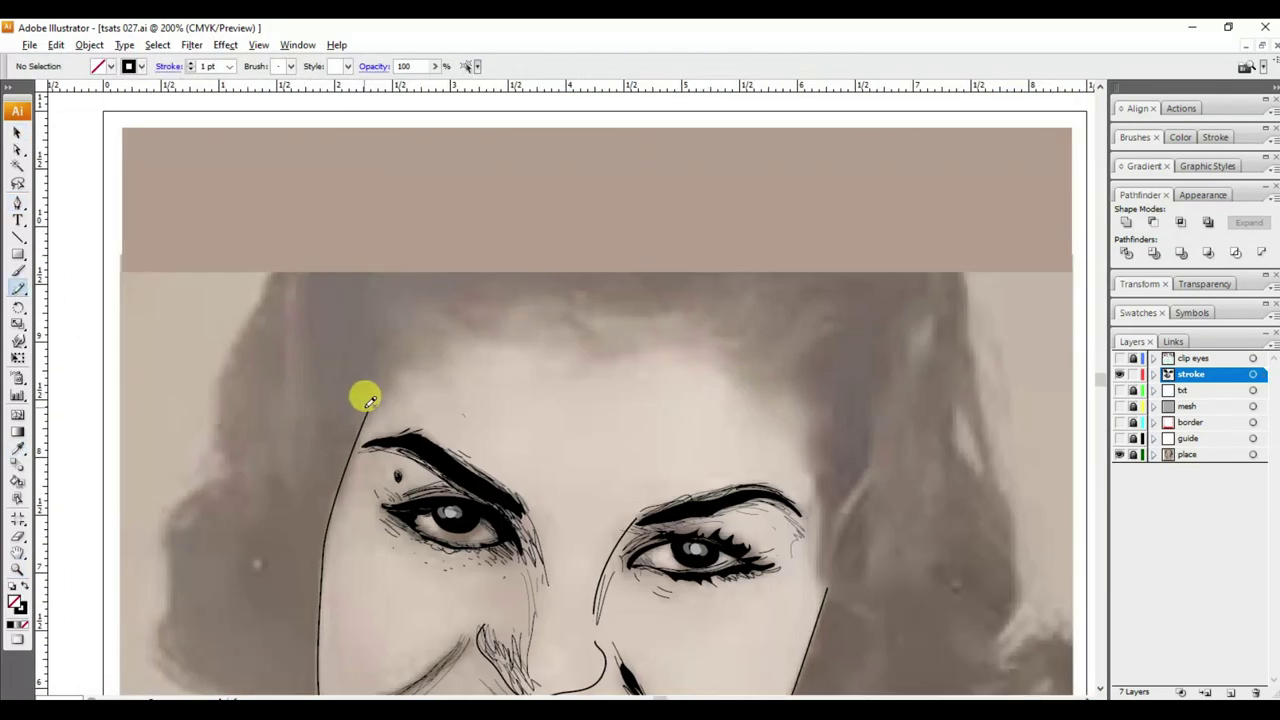
Trace the hairline across the forehead and start the outer edge of the left hair
{"action": "left_click_drag", "start_coordinate": [826, 562], "coordinate": [830, 580]}
{"action": "scroll", "coordinate": [900, 580], "scroll_direction": "down", "scroll_amount": 2}
{"action": "scroll", "coordinate": [580, 471], "scroll_direction": "up", "scroll_amount": 2}
{"action": "left_click_drag", "start_coordinate": [530, 322], "coordinate": [475, 362]}
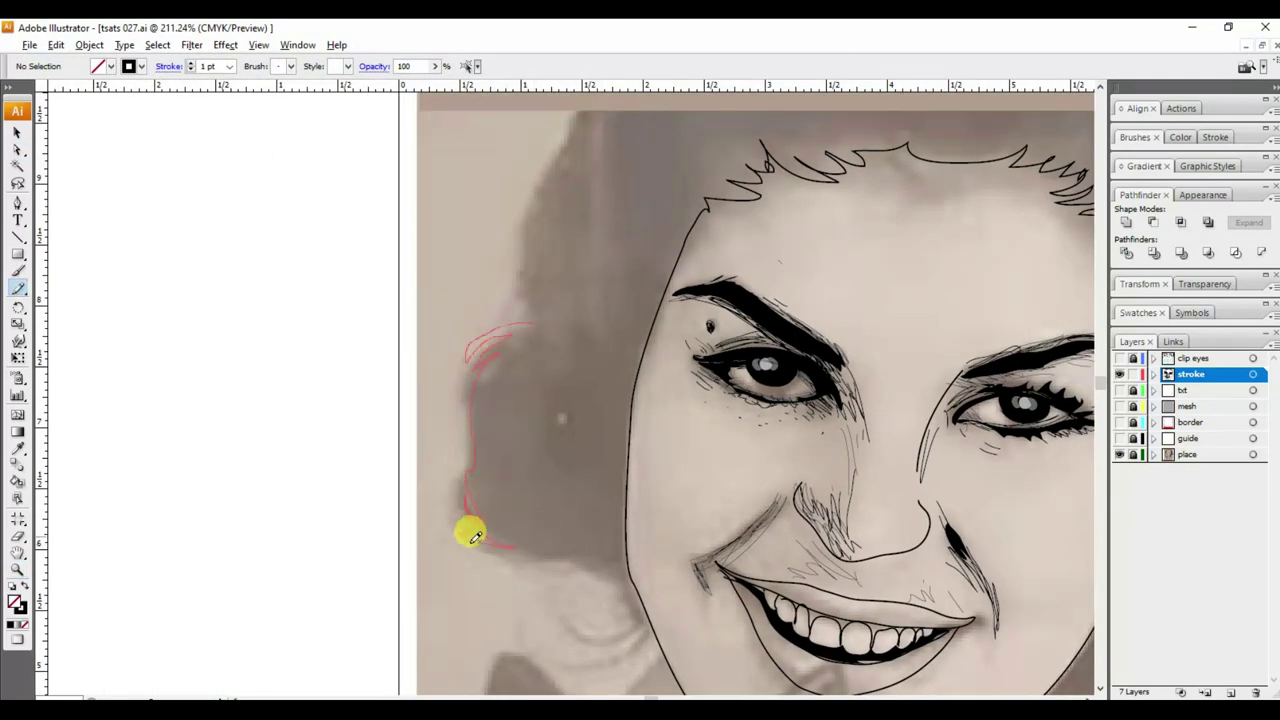
{"action": "left_click_drag", "start_coordinate": [650, 630], "coordinate": [657, 629]}
{"action": "scroll", "coordinate": [523, 371], "scroll_direction": "up", "scroll_amount": 3}
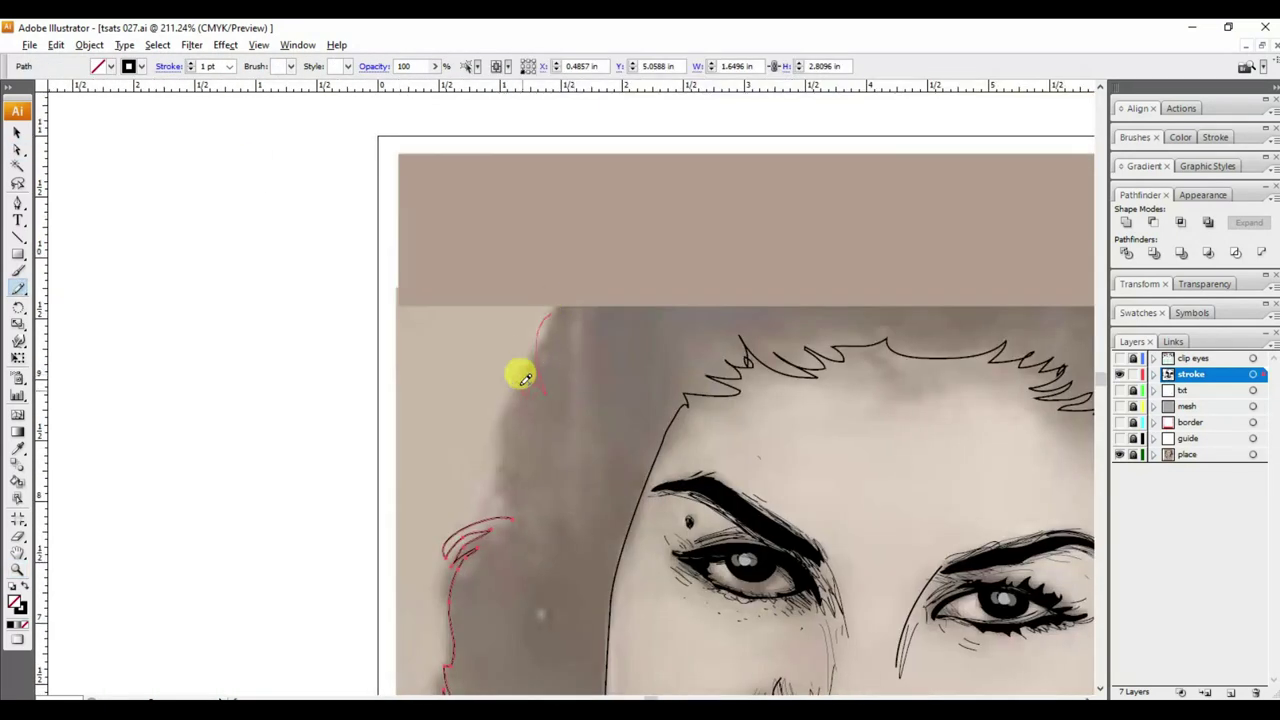
{"action": "left_click_drag", "start_coordinate": [523, 371], "coordinate": [491, 537]}
Continue the outer hair contour over the top of the head
{"action": "key", "text": "ctrl+1"}
{"action": "left_click", "coordinate": [540, 452]}
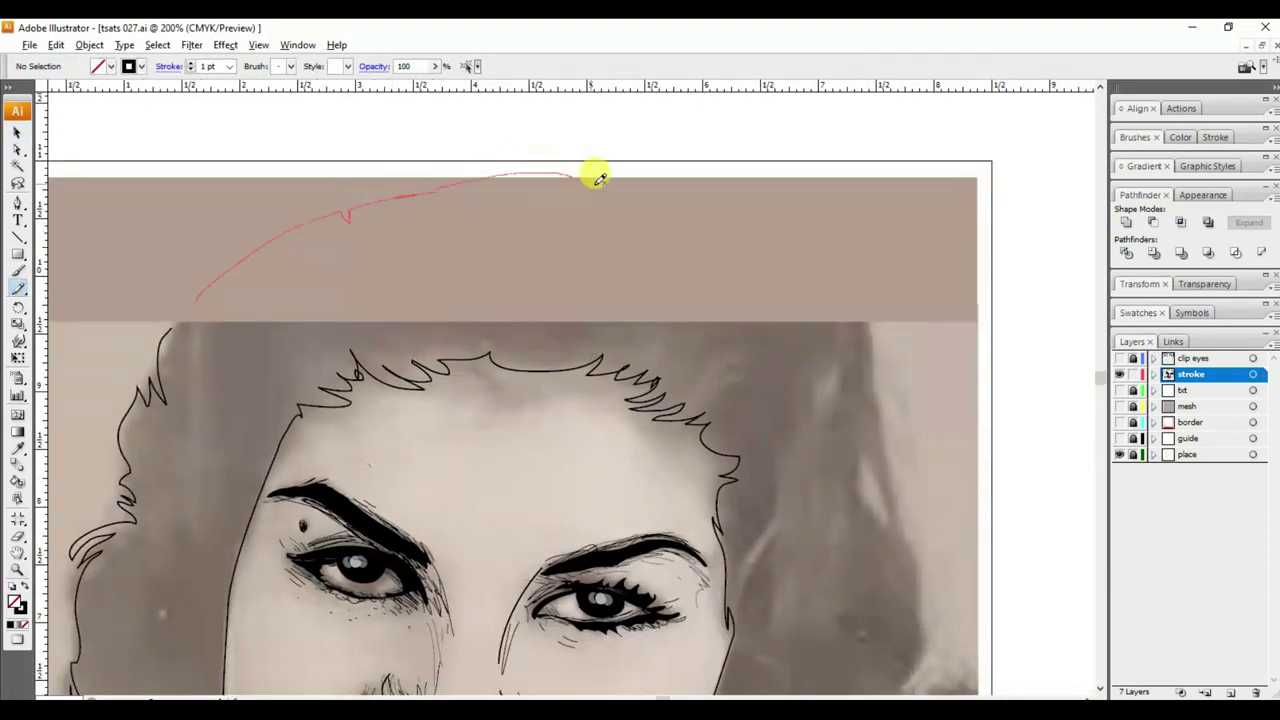
{"action": "key", "text": "ctrl+1"}
{"action": "scroll", "coordinate": [609, 271], "scroll_direction": "up", "scroll_amount": 2}
{"action": "left_click_drag", "start_coordinate": [609, 271], "coordinate": [343, 366]}
{"action": "scroll", "coordinate": [878, 328], "scroll_direction": "down", "scroll_amount": 5}
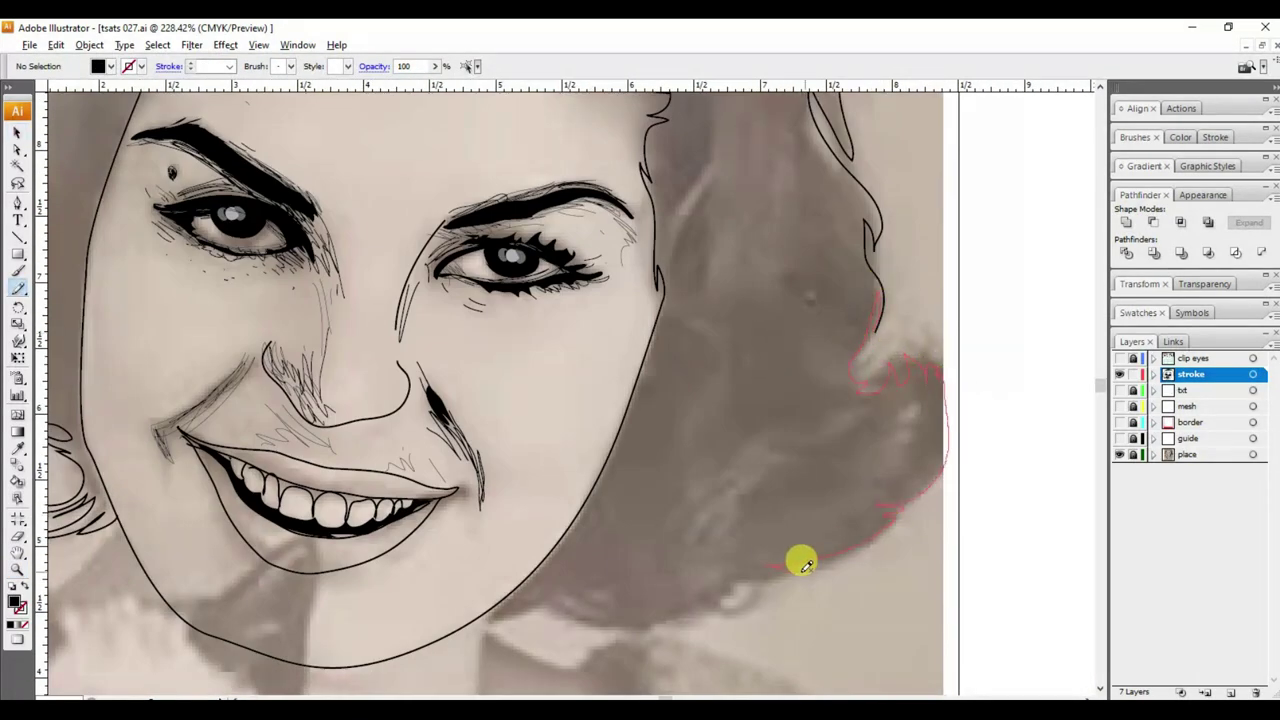
Delete an anchor on the chin path to leave a gap in it
{"action": "left_click_drag", "start_coordinate": [562, 588], "coordinate": [657, 477]}
{"action": "left_click", "coordinate": [397, 449]}
{"action": "key", "text": "Delete"}
{"action": "key", "text": "ctrl+minus"}
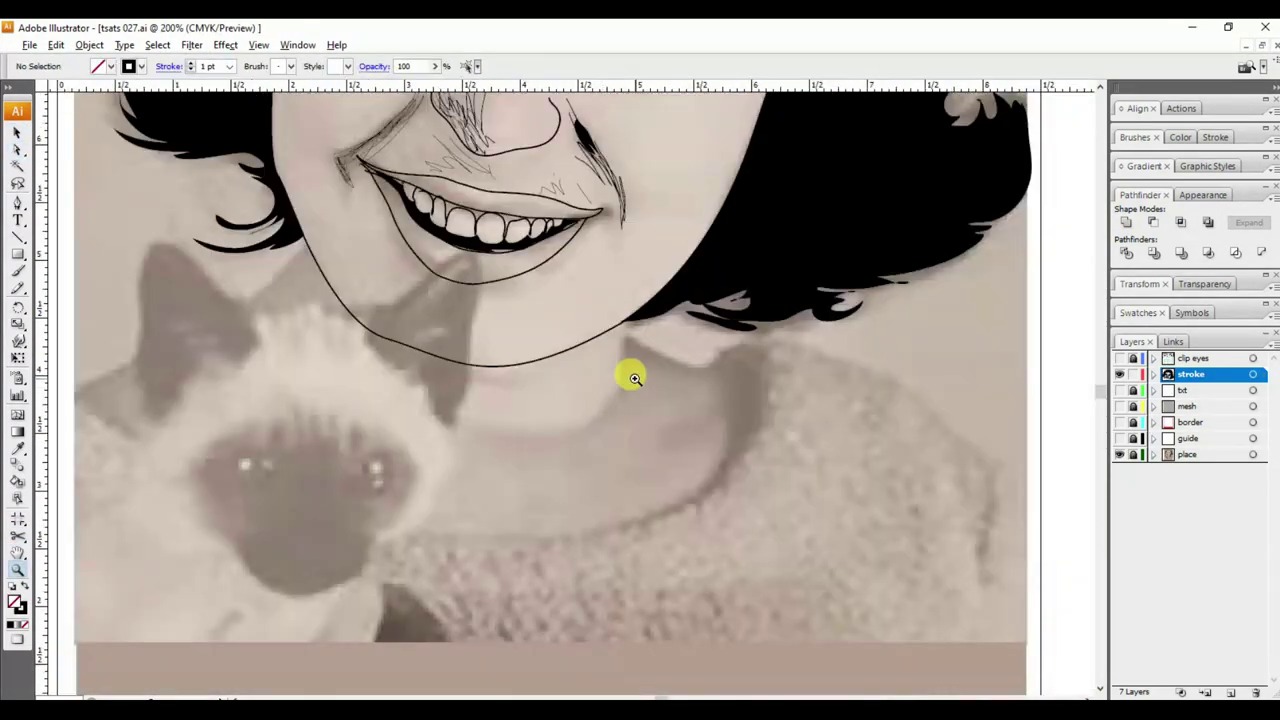
Type the artist's e-mail along the face outline path and enter the subject's name on the banner
{"action": "left_click", "coordinate": [408, 466]}
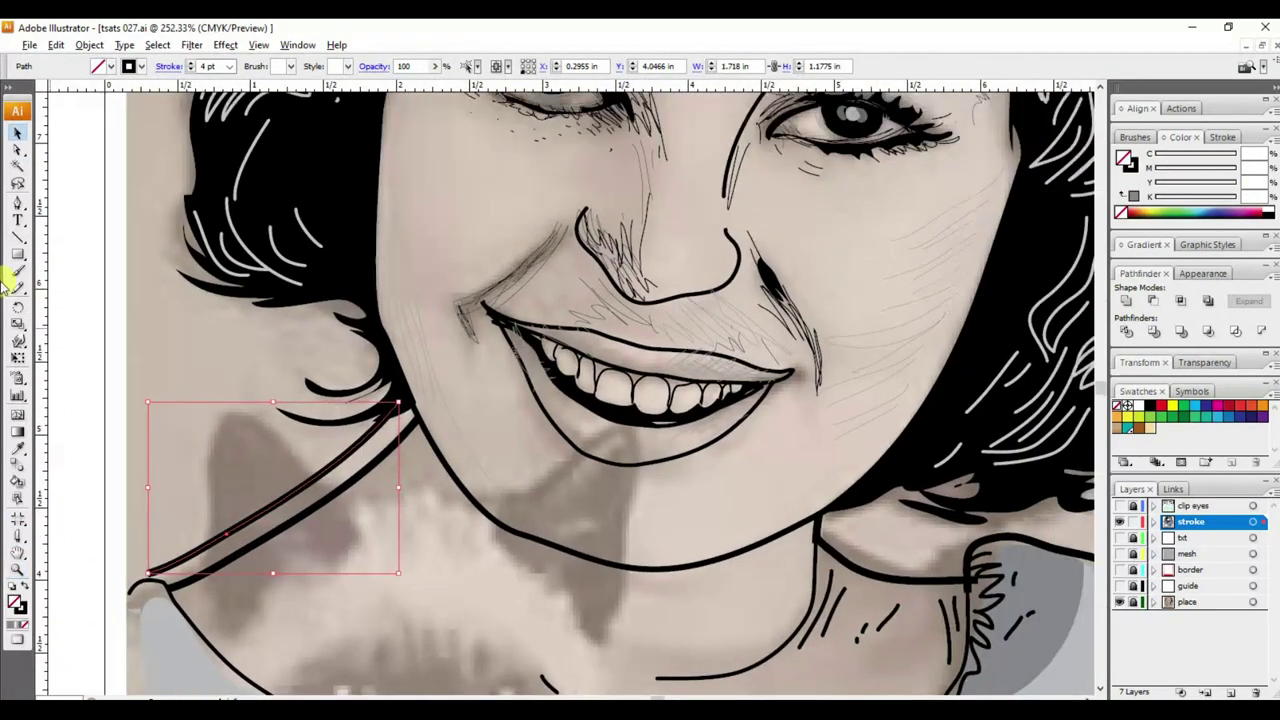
{"action": "left_click", "coordinate": [18, 218]}
{"action": "left_click", "coordinate": [180, 551]}
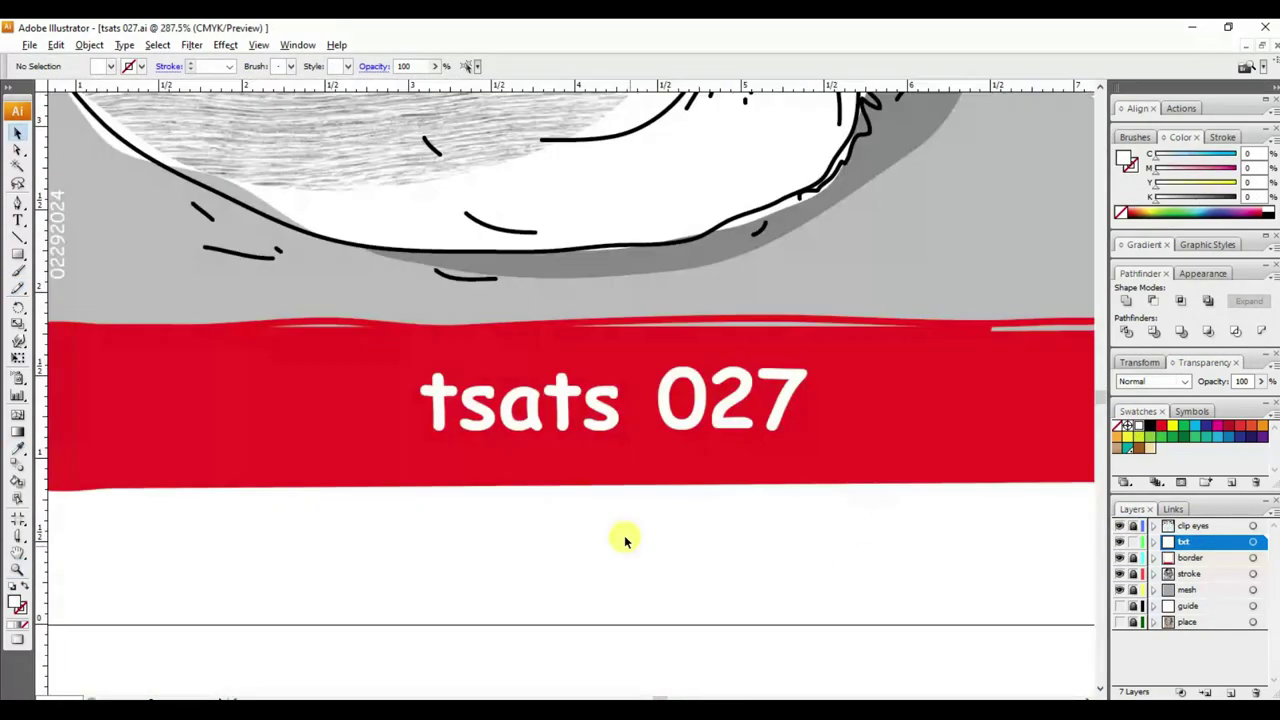
{"action": "type", "text": "Pilita Corrales"}
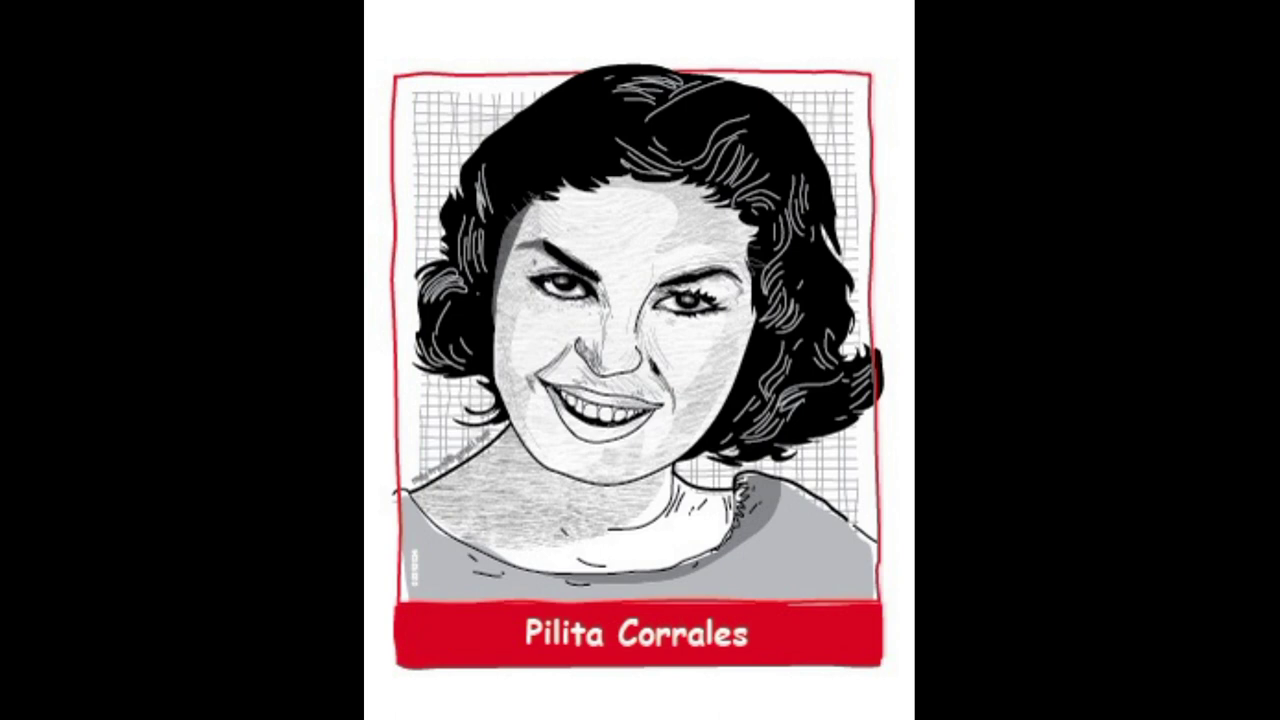